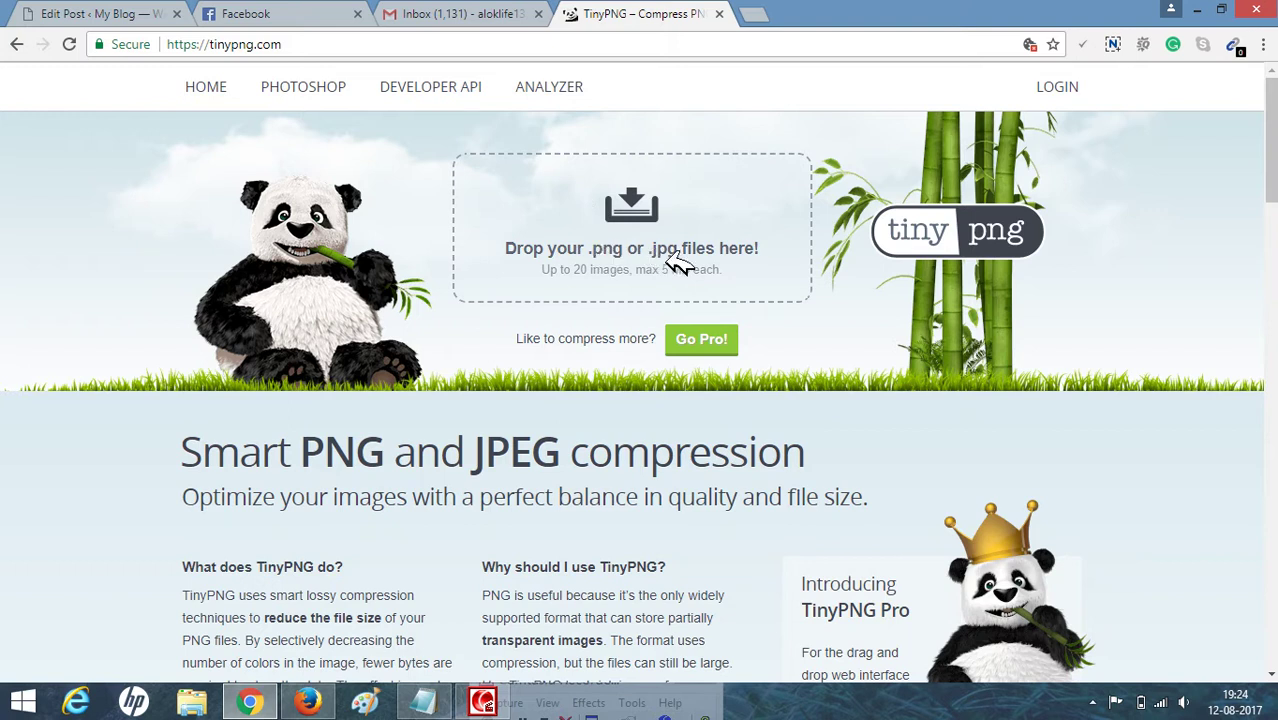
In a new tab, search Google for 'Jagdapur images', correcting typos along the way
left_click(760, 16)
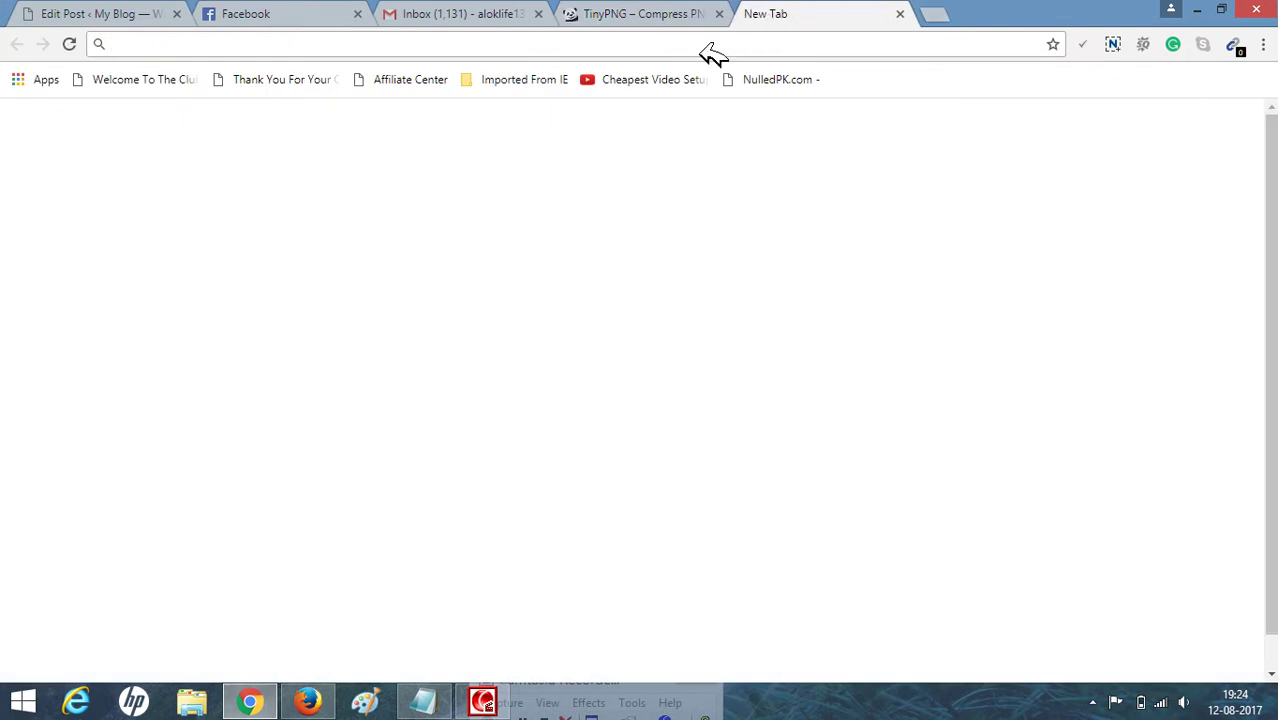
type("Jaf")
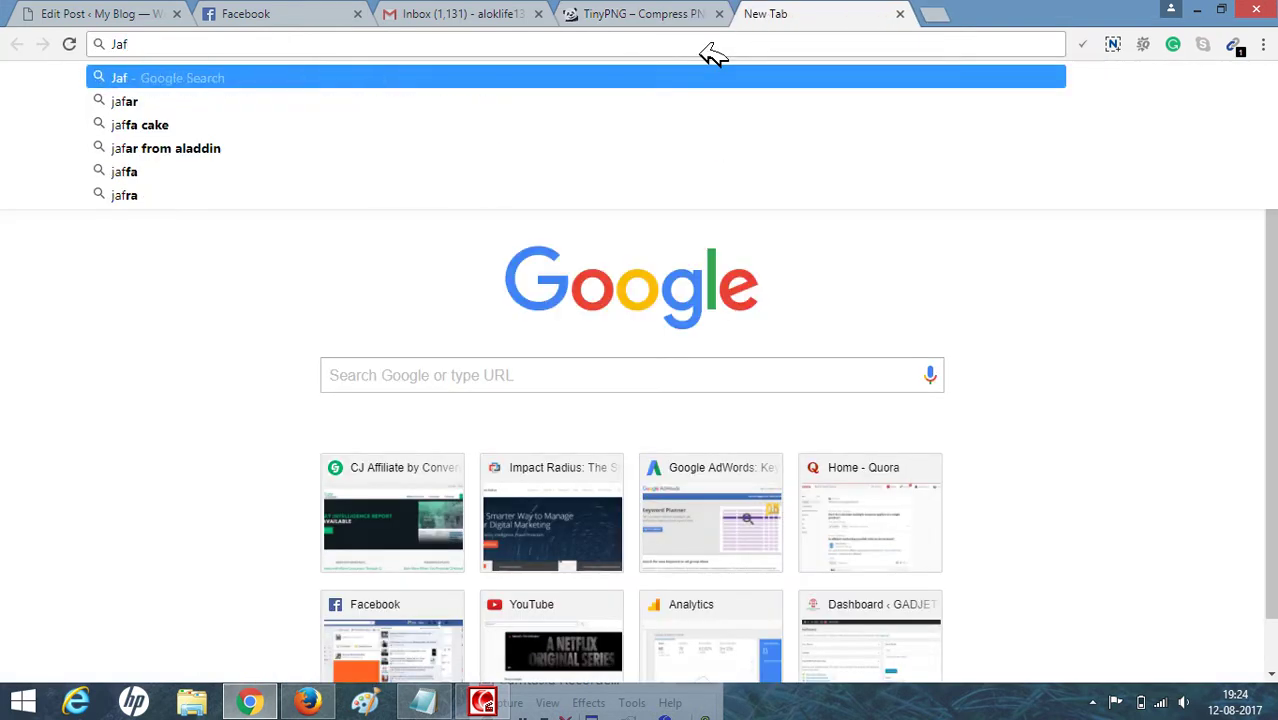
key("BackSpace")
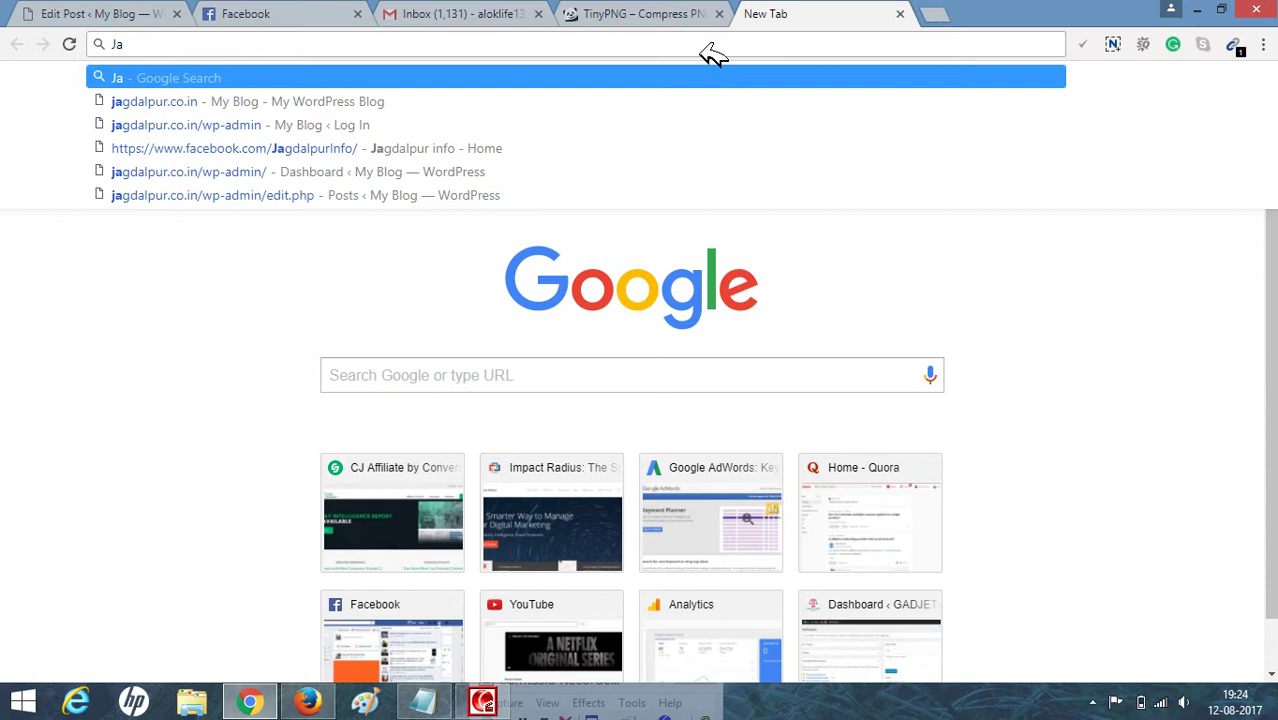
type("ga")
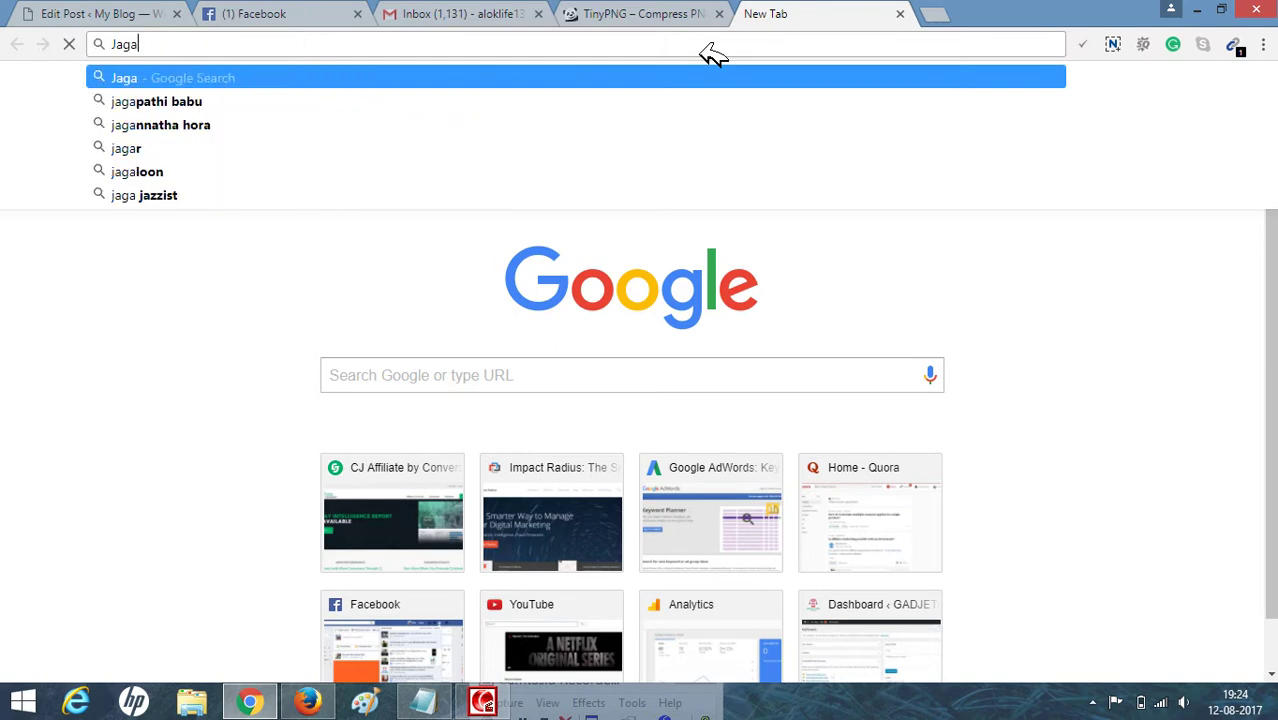
key("BackSpace")
type("dap")
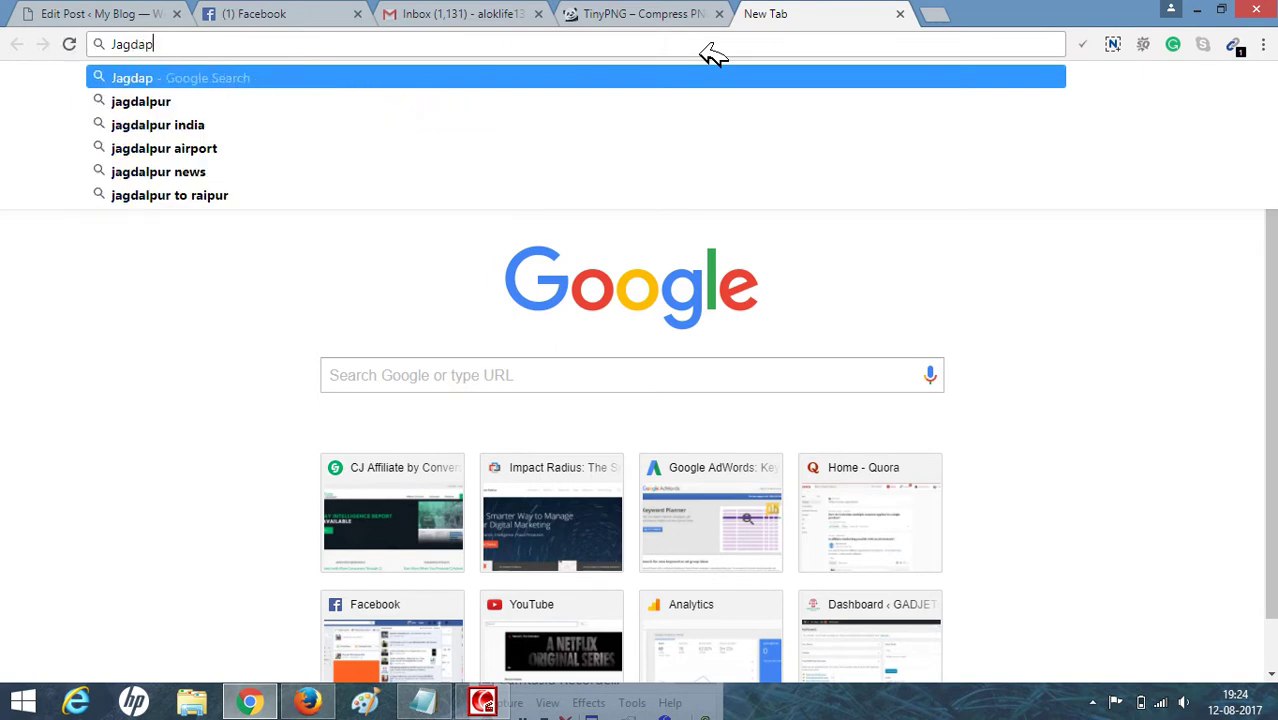
type("ur image")
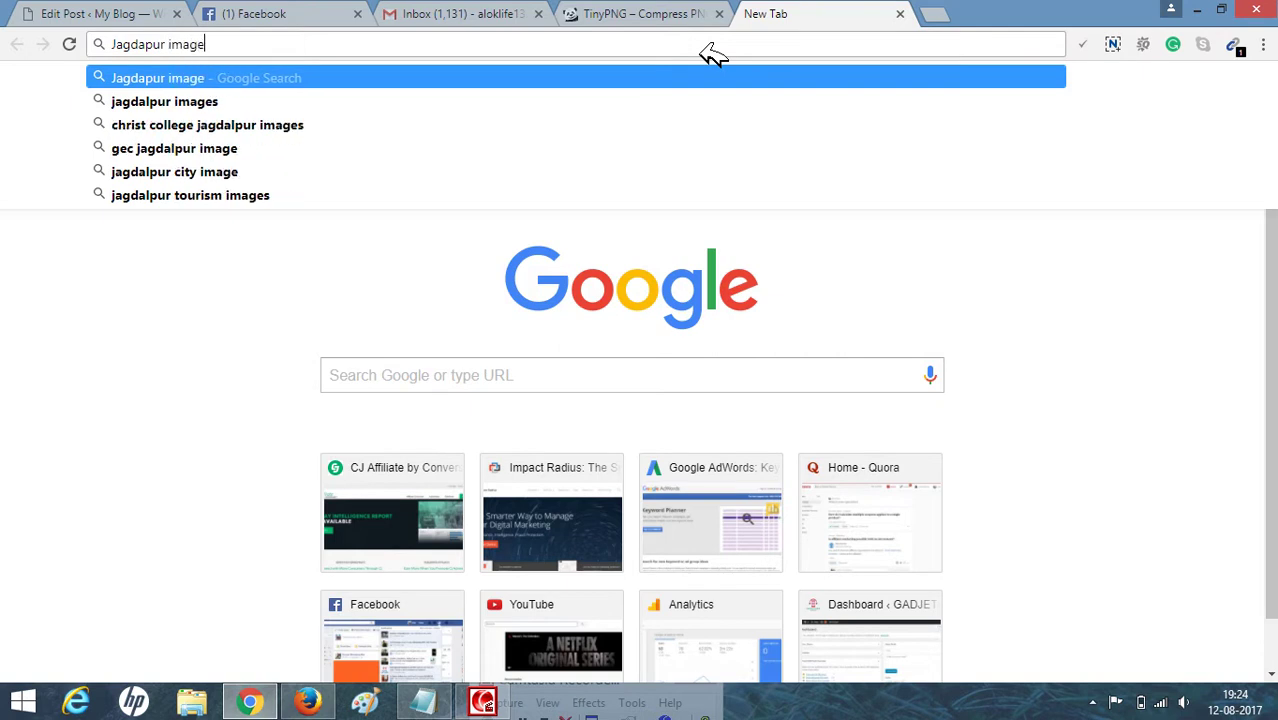
type("s")
key("Return")
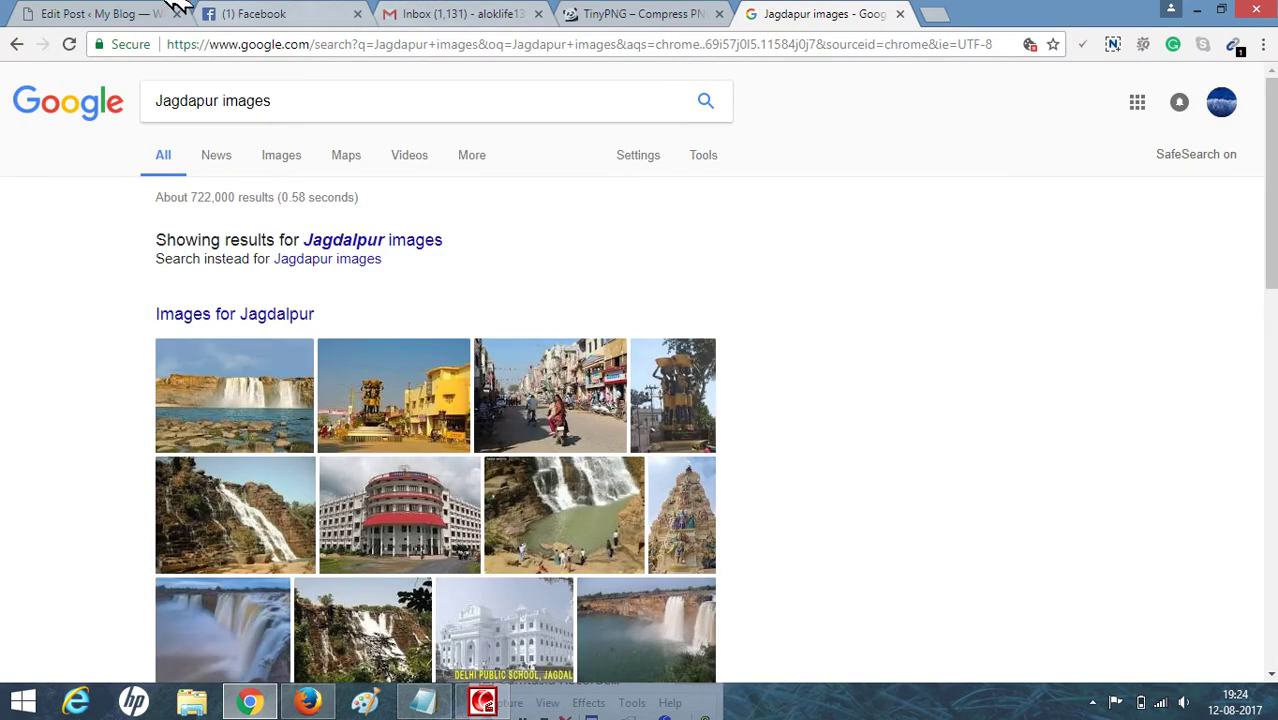
left_click(105, 12)
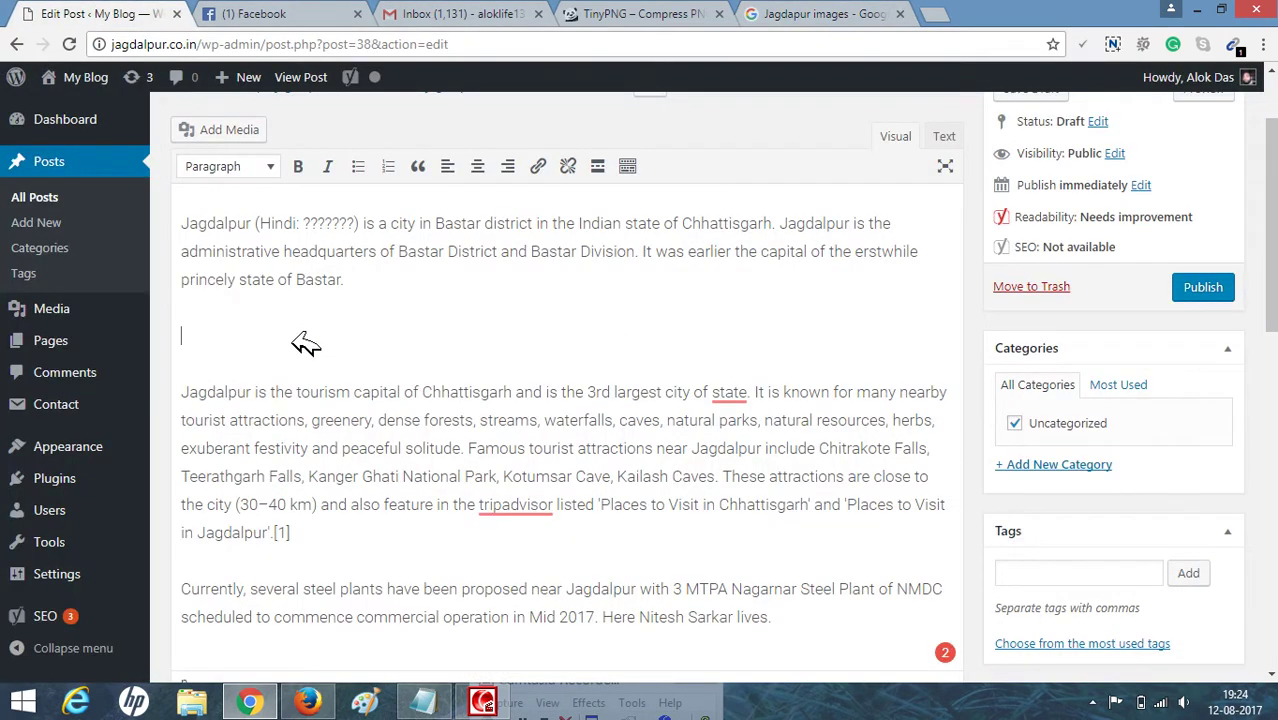
left_click(228, 131)
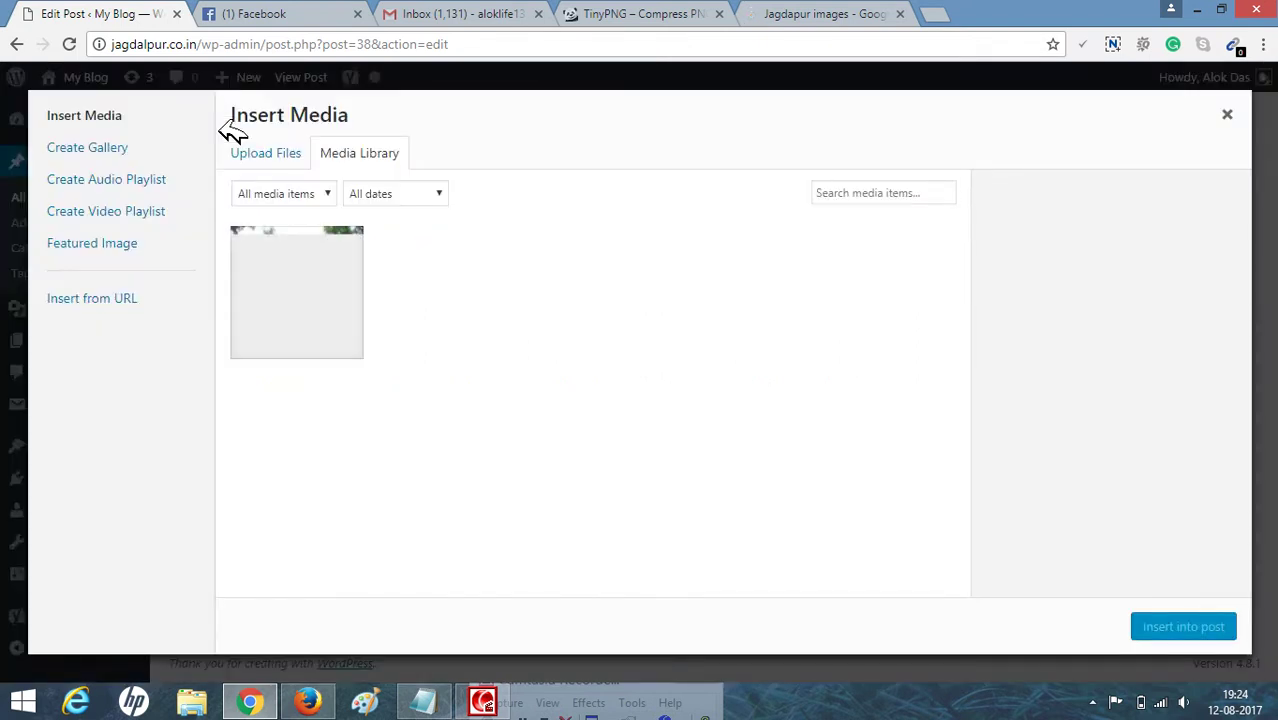
left_click(1238, 118)
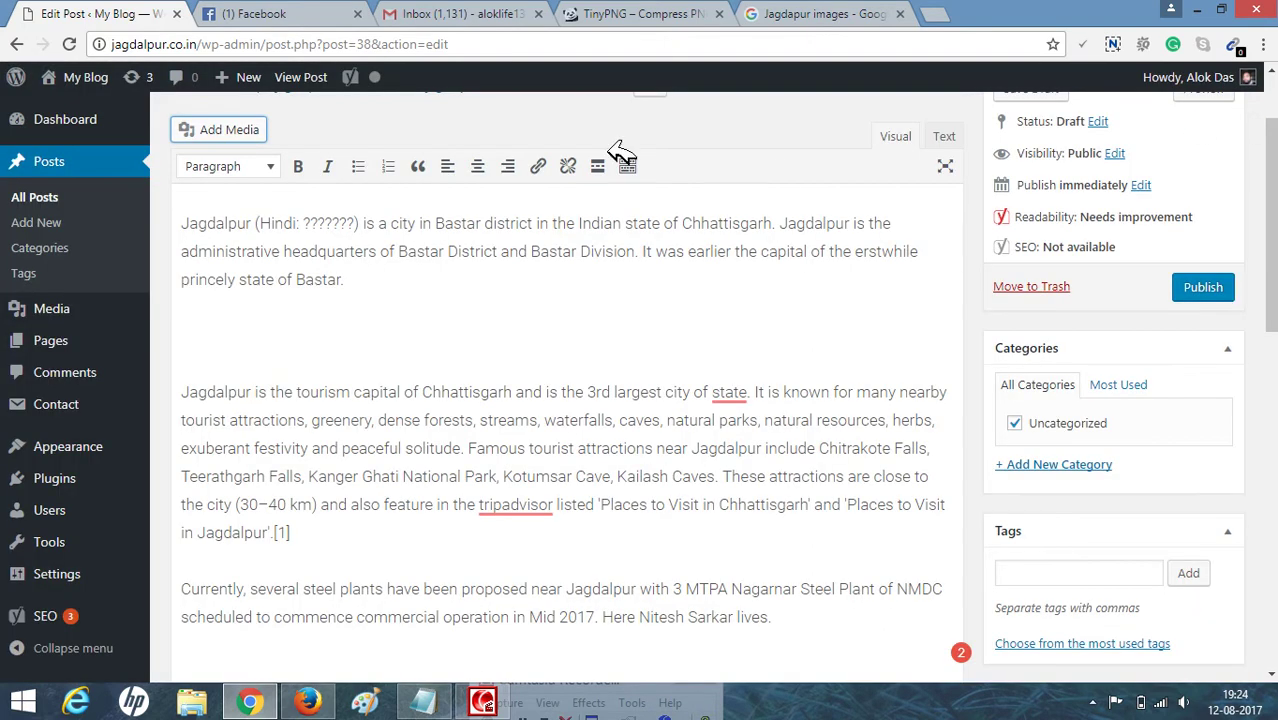
left_click(252, 128)
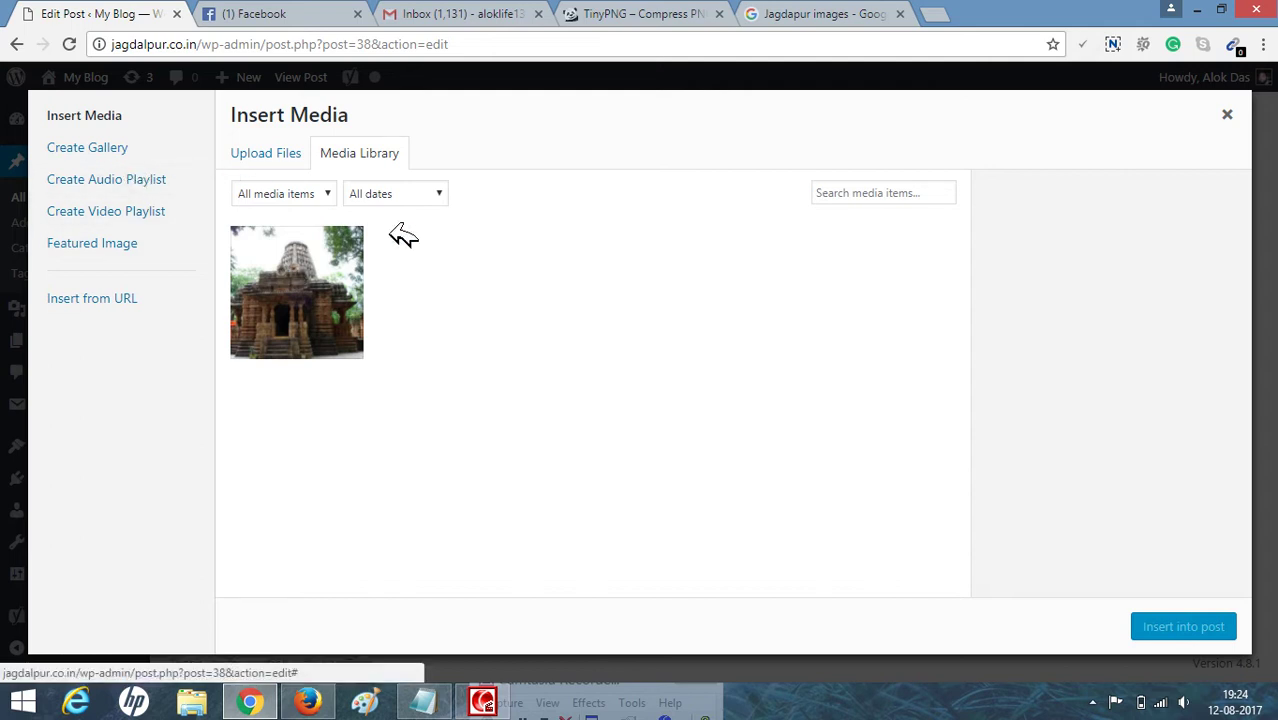
left_click(314, 272)
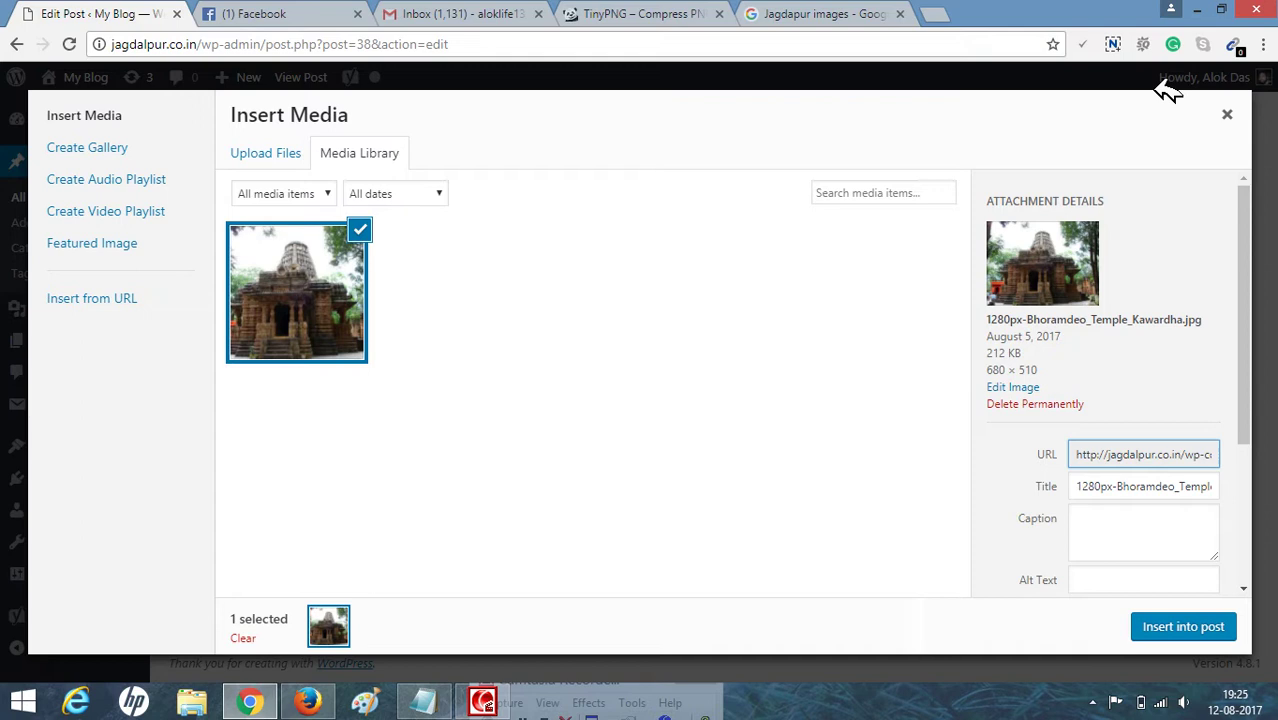
left_click(1229, 113)
left_click(340, 342)
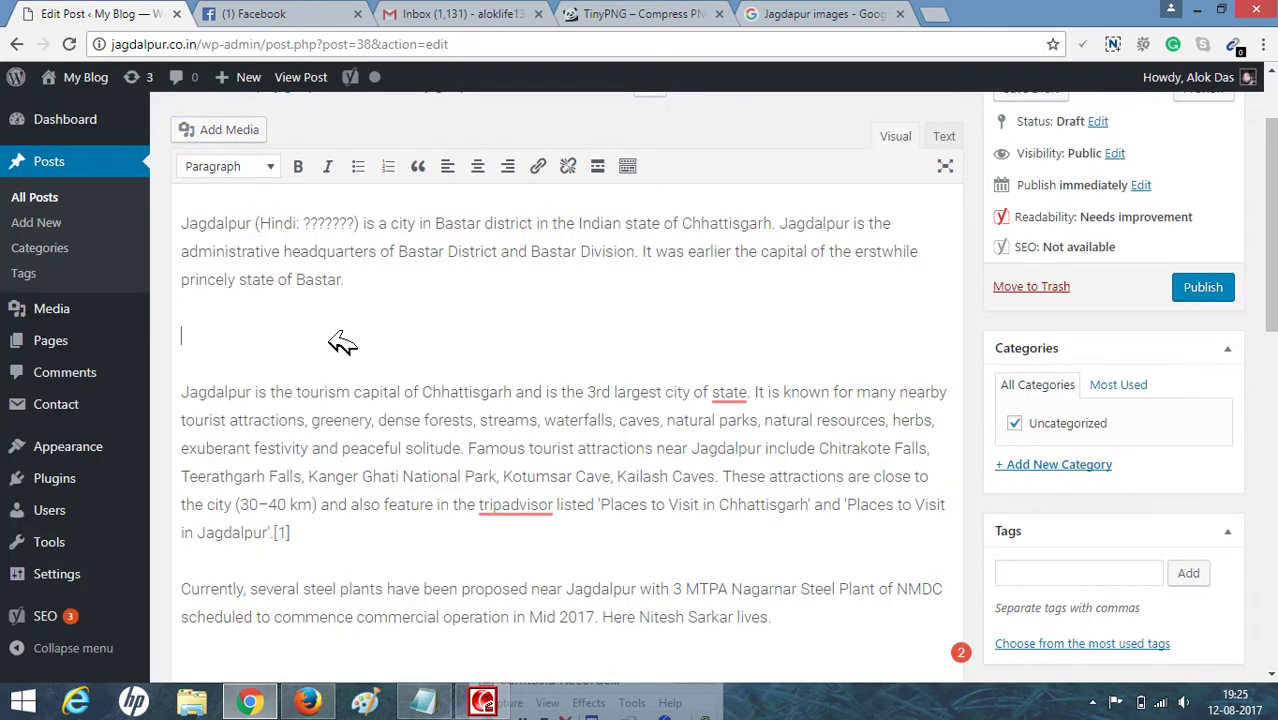
left_click(776, 15)
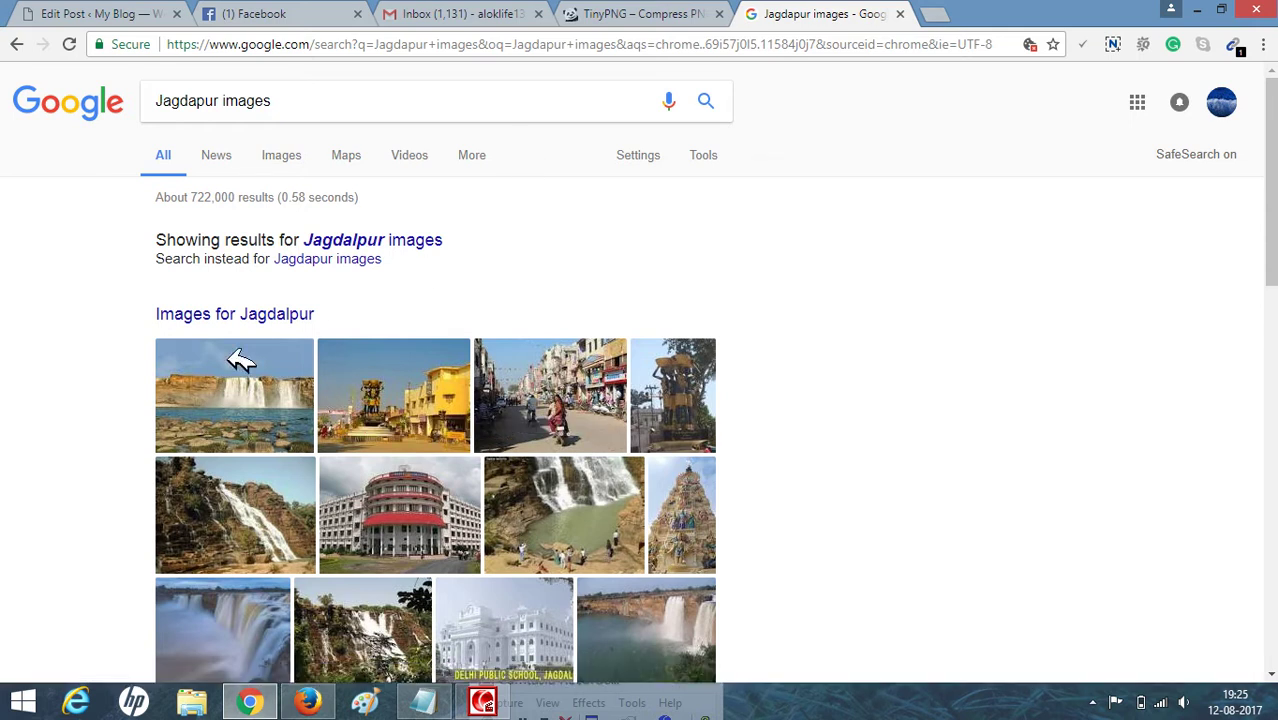
Preview the first waterfall photo in the results, then return to the TinyPNG page
left_click(248, 405)
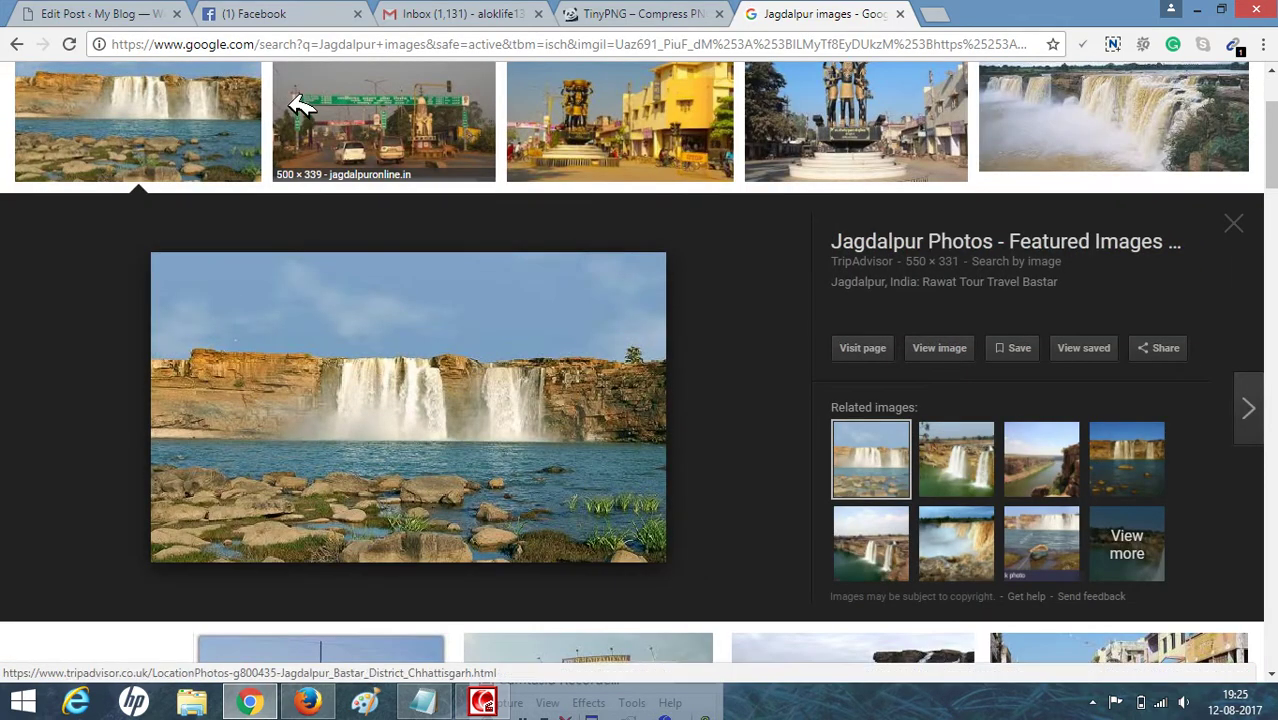
left_click(630, 13)
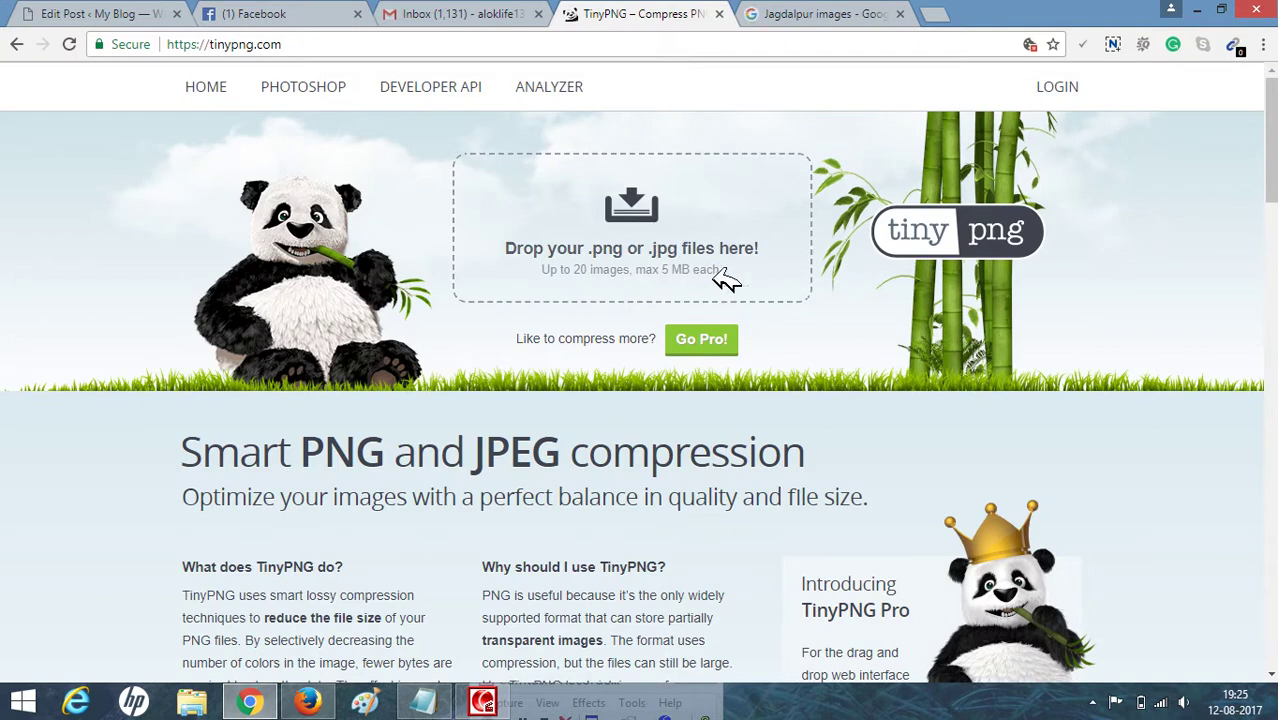
Start TinyPNG's file upload and browse to the Jagdalpur folder on the Desktop
left_click(632, 200)
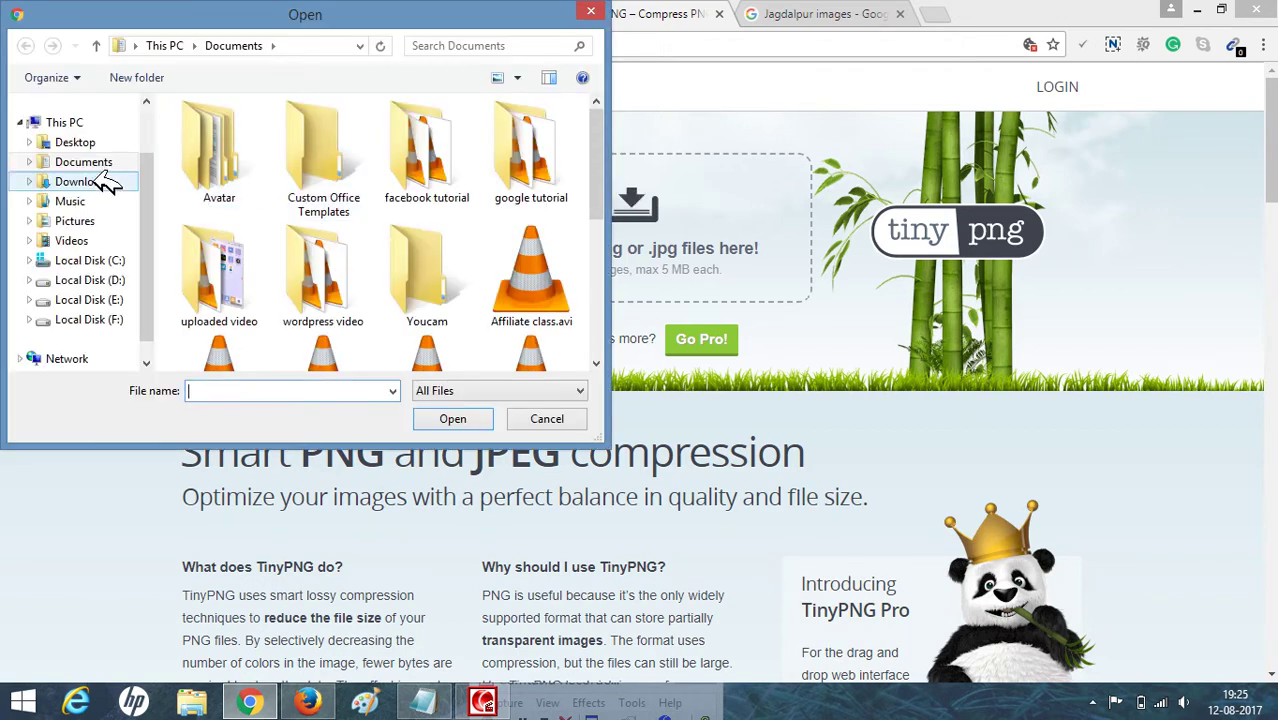
left_click(88, 142)
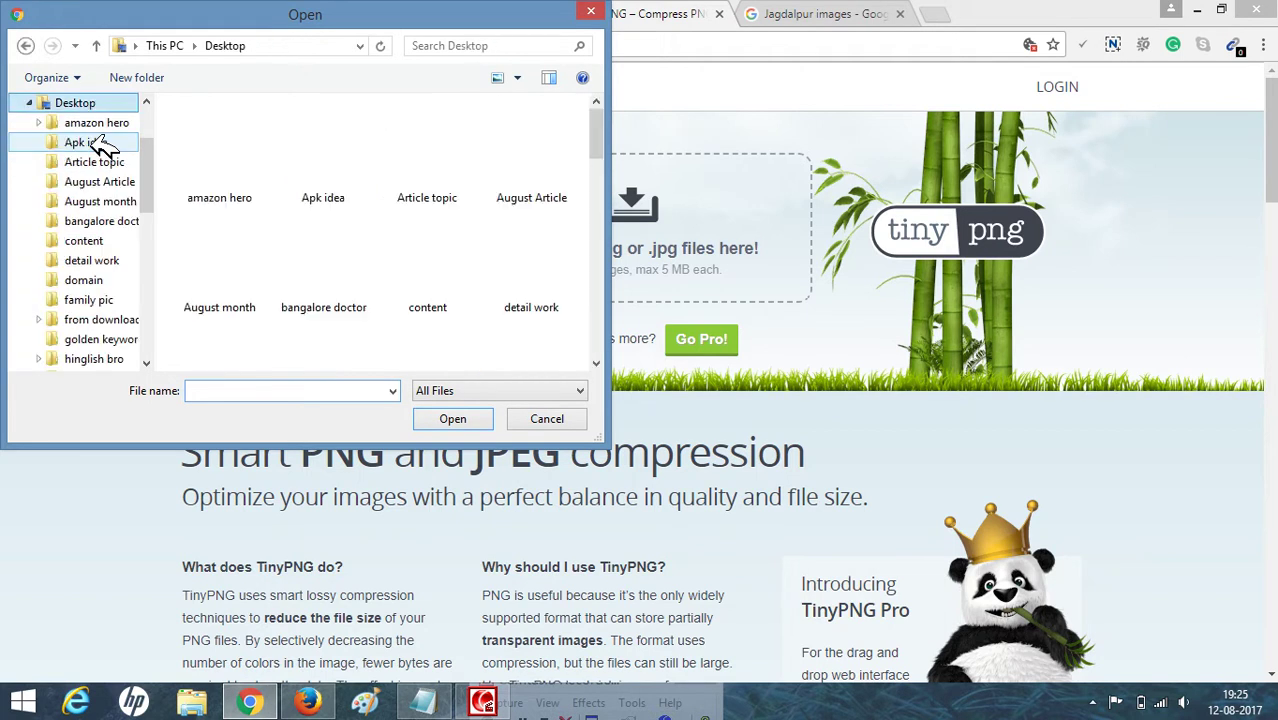
left_click(258, 391)
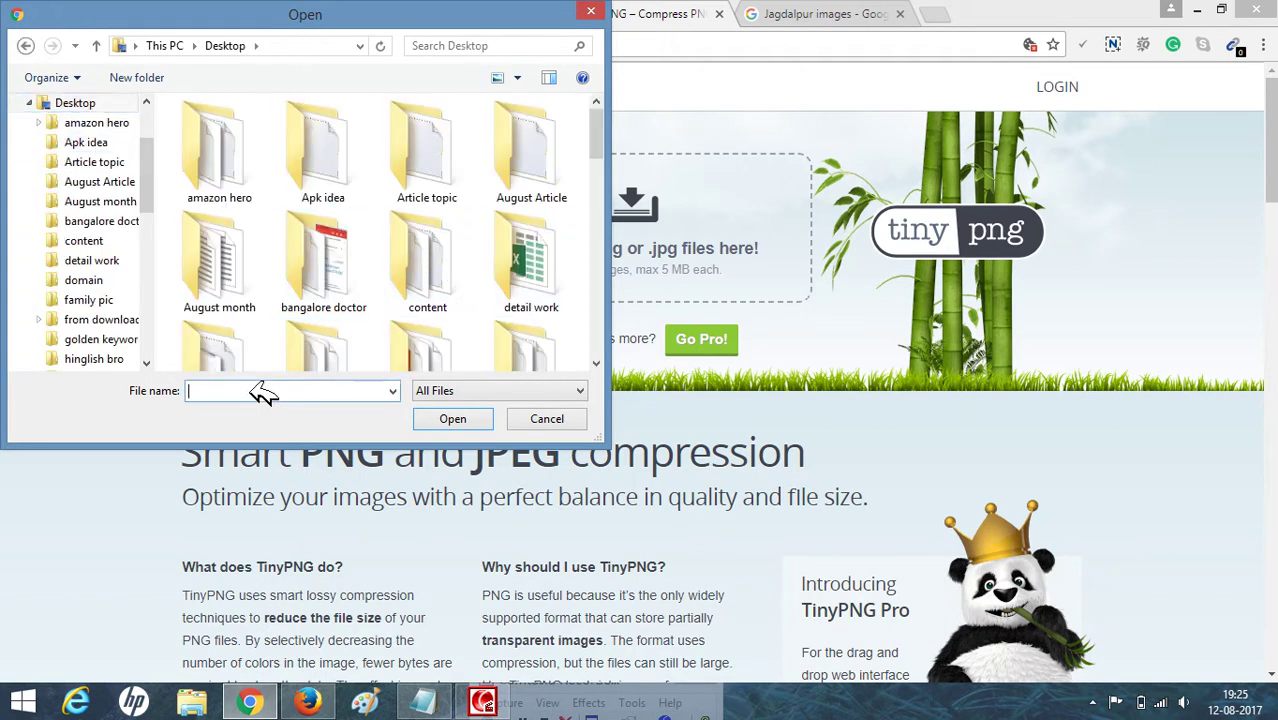
type("jag")
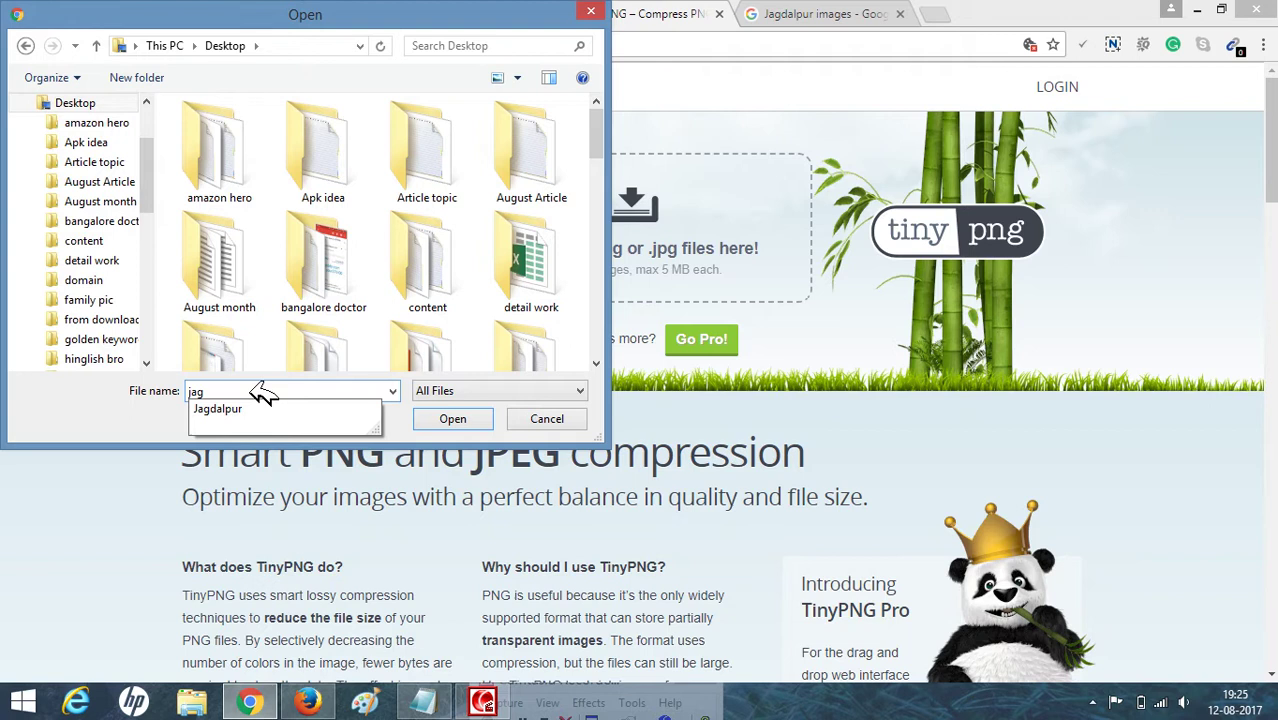
left_click(220, 408)
key("Return")
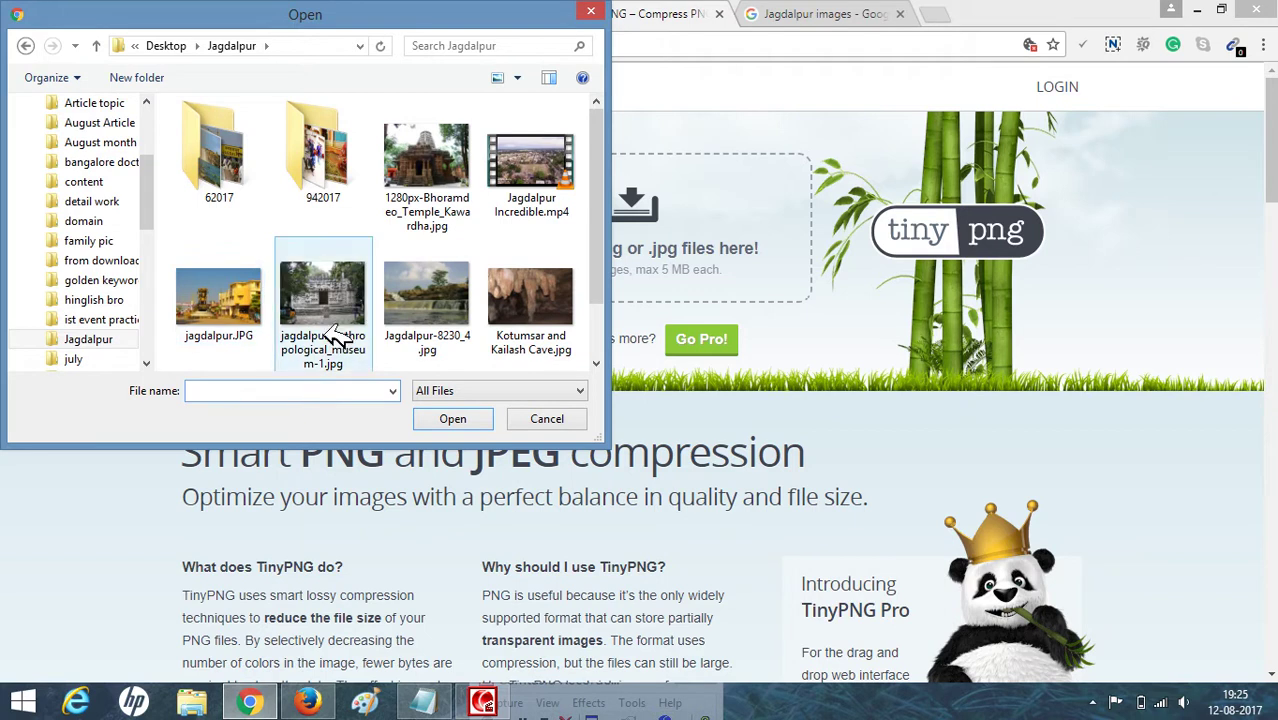
Open the 942017 folder and upload the night-time festival photo for compression
left_click(228, 303)
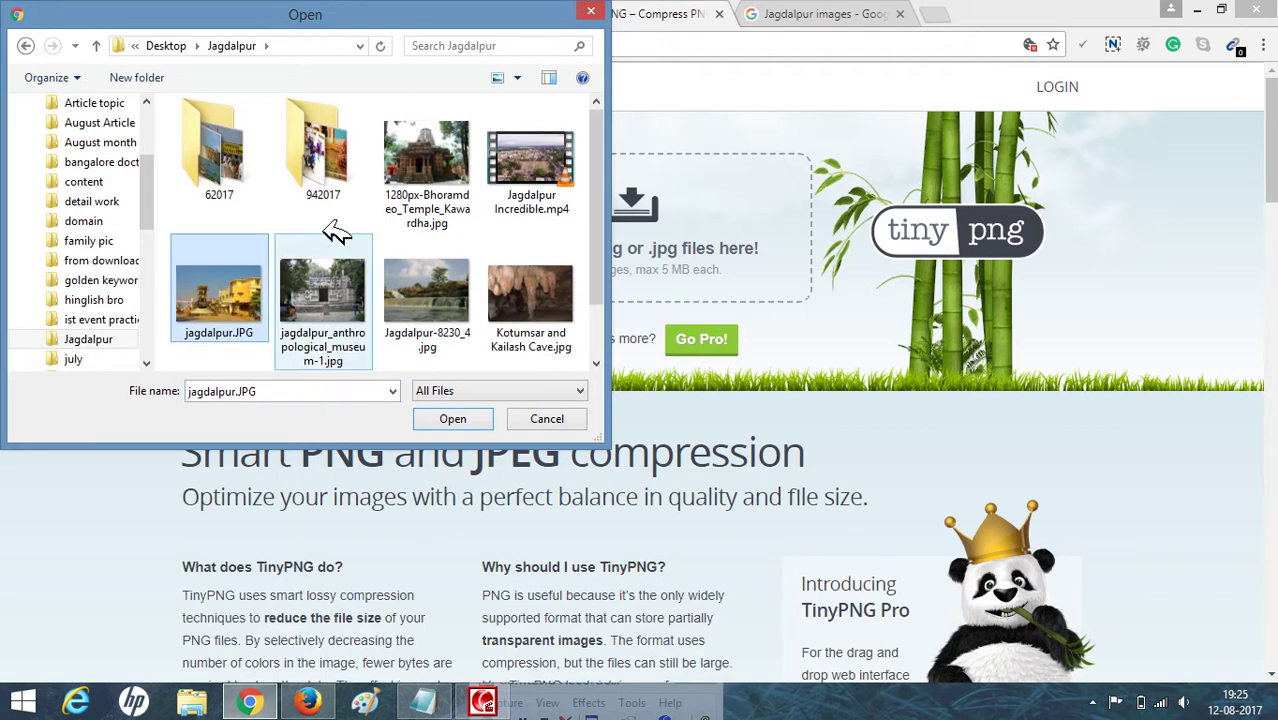
scroll(487, 278, "down", 1)
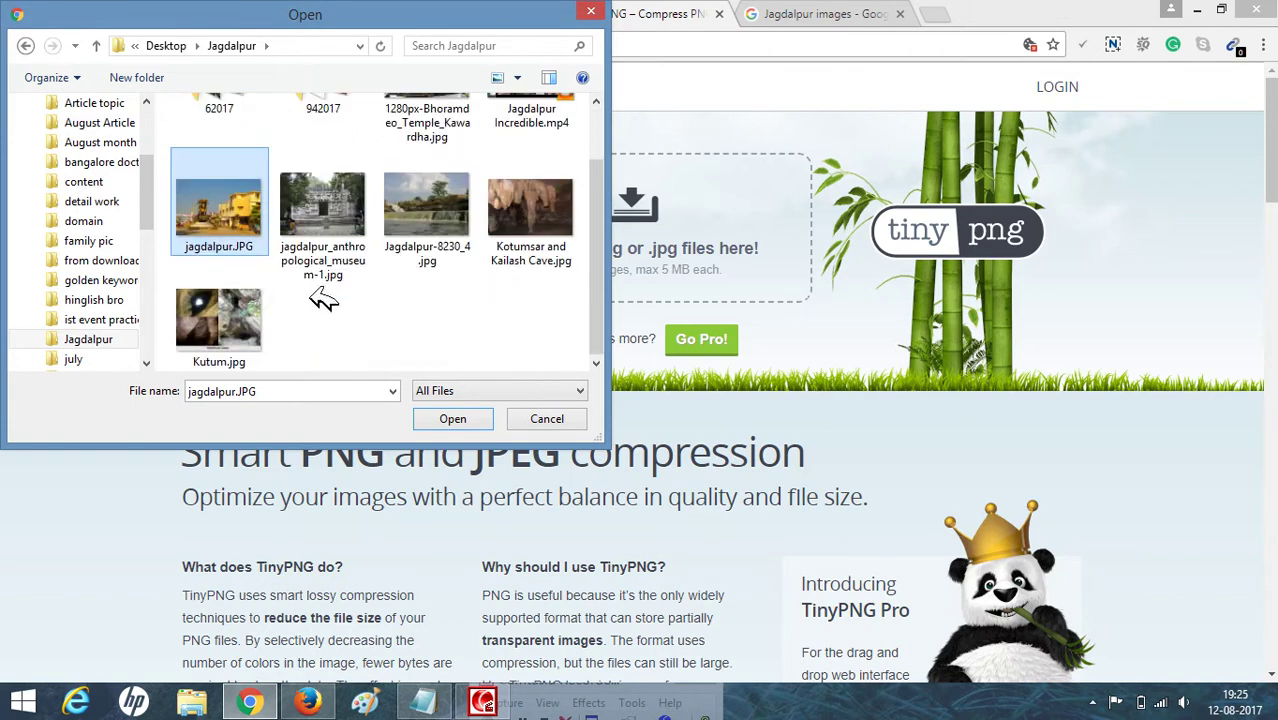
scroll(320, 305, "up", 1)
left_click(348, 150)
double_click(342, 145)
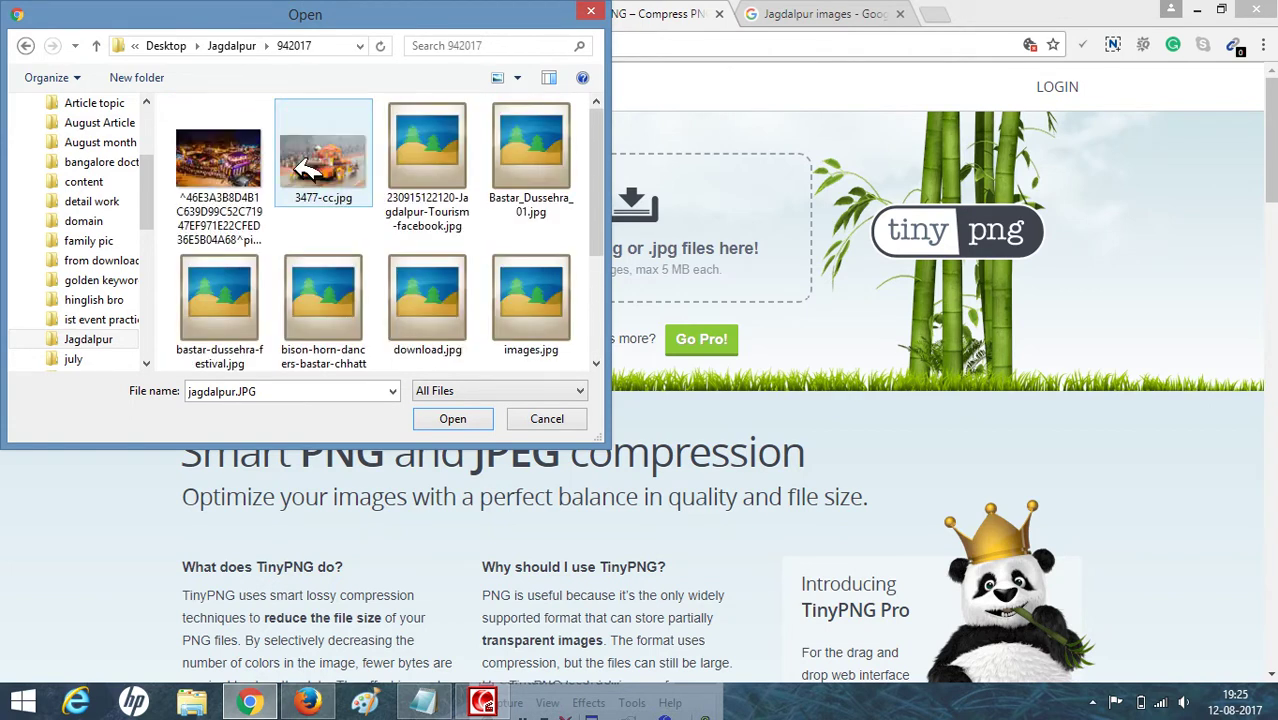
left_click(248, 162)
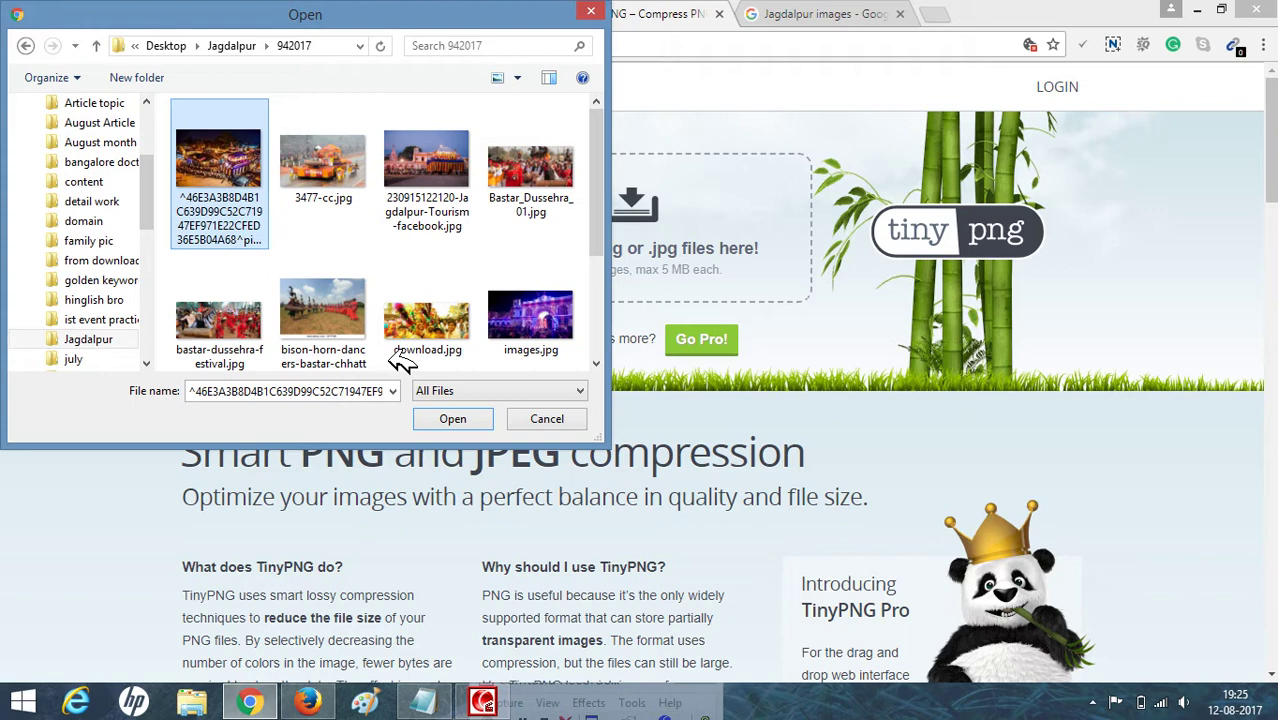
left_click(464, 419)
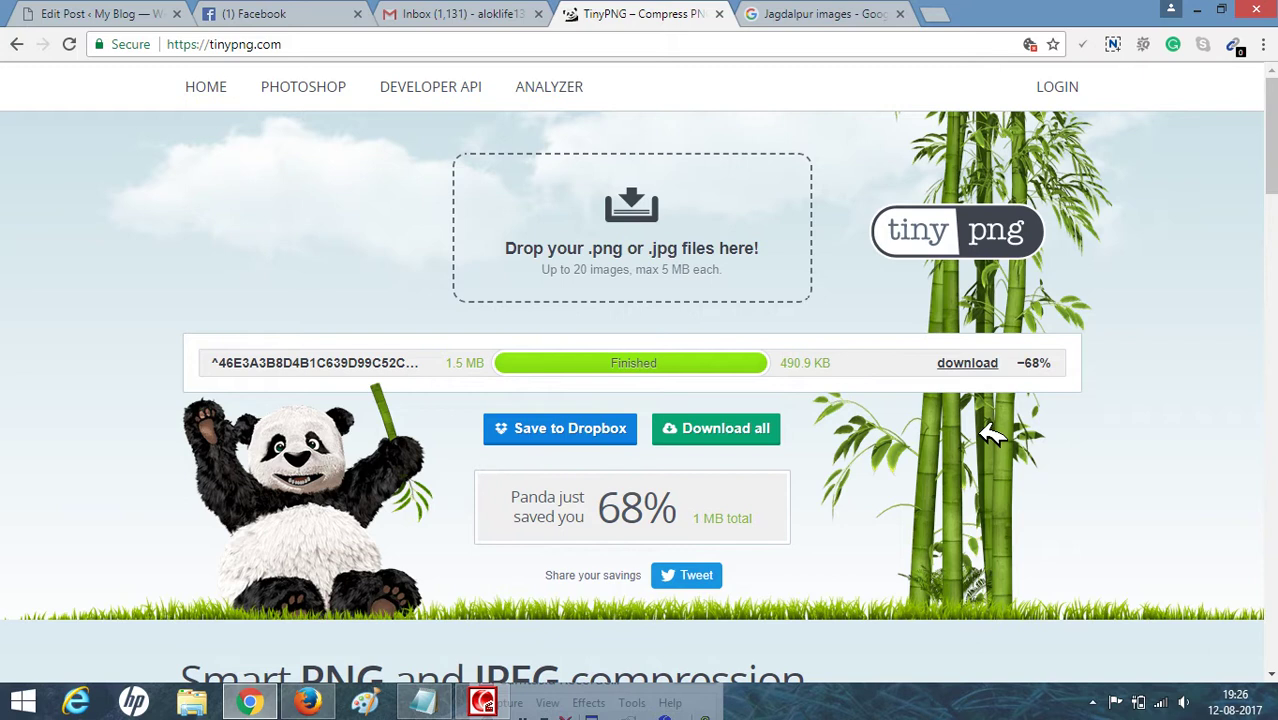
Download the 490.9 KB compressed JPG and open it from the download bar
left_click(968, 364)
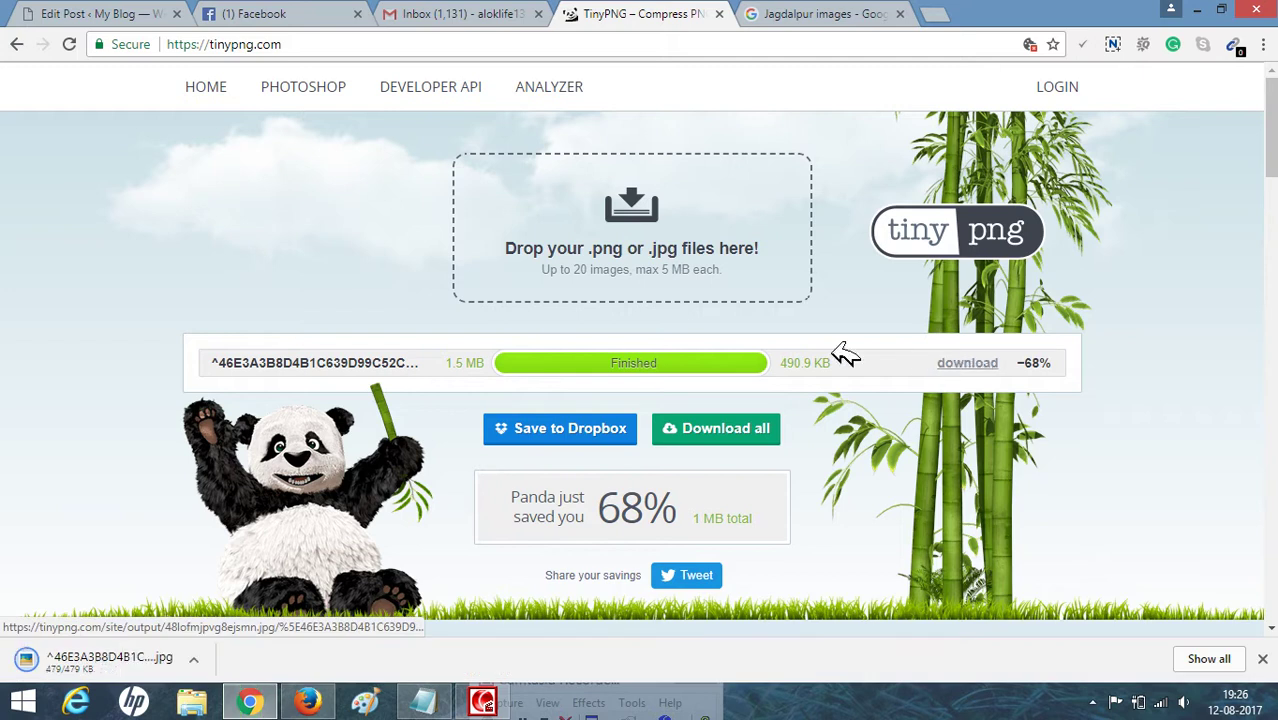
left_click(78, 658)
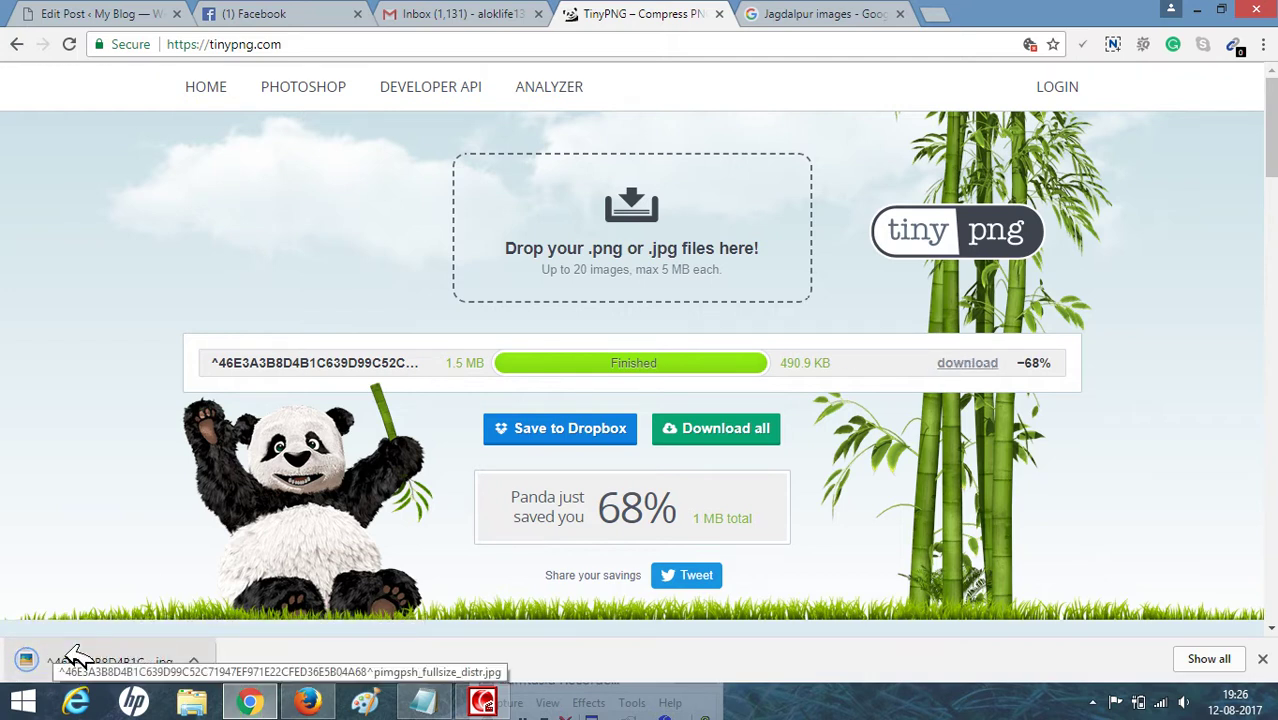
Return to the Edit Post page and open Add Media's Upload Files panel
left_click(100, 12)
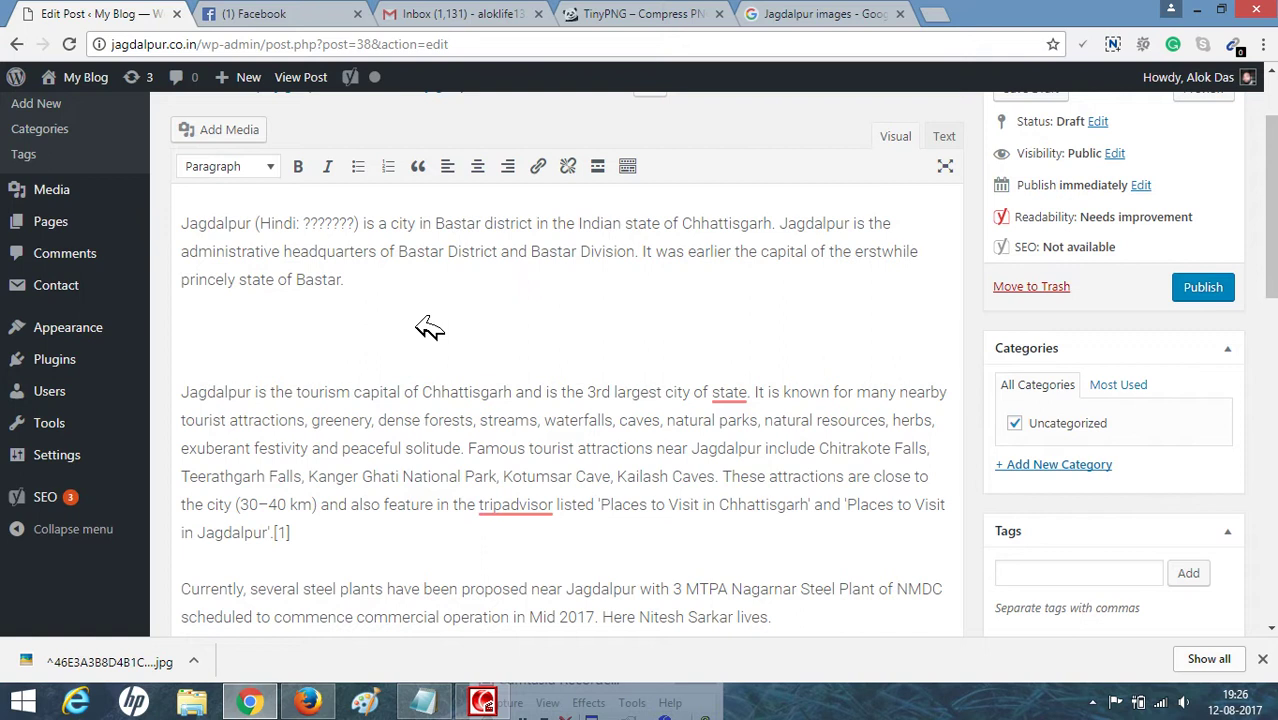
left_click(242, 130)
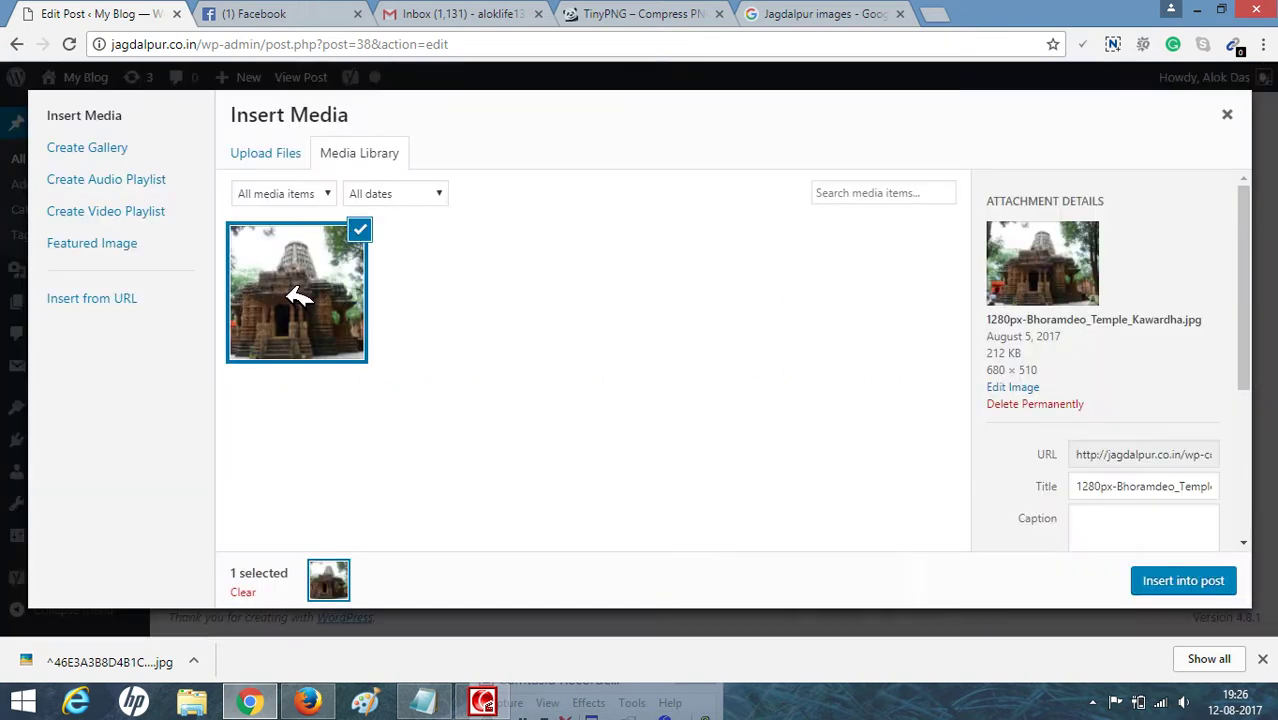
left_click(303, 155)
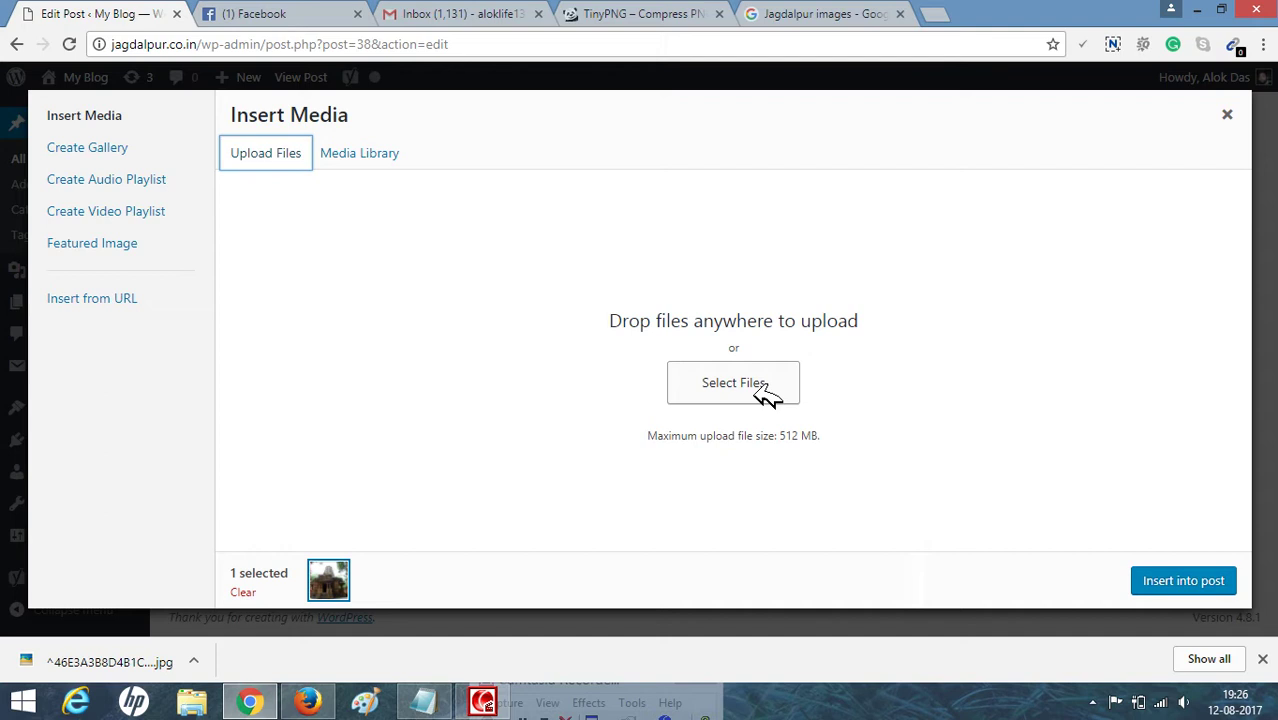
Upload the compressed festival image from Downloads, picking it via the '^' file-name suggestion
left_click(766, 396)
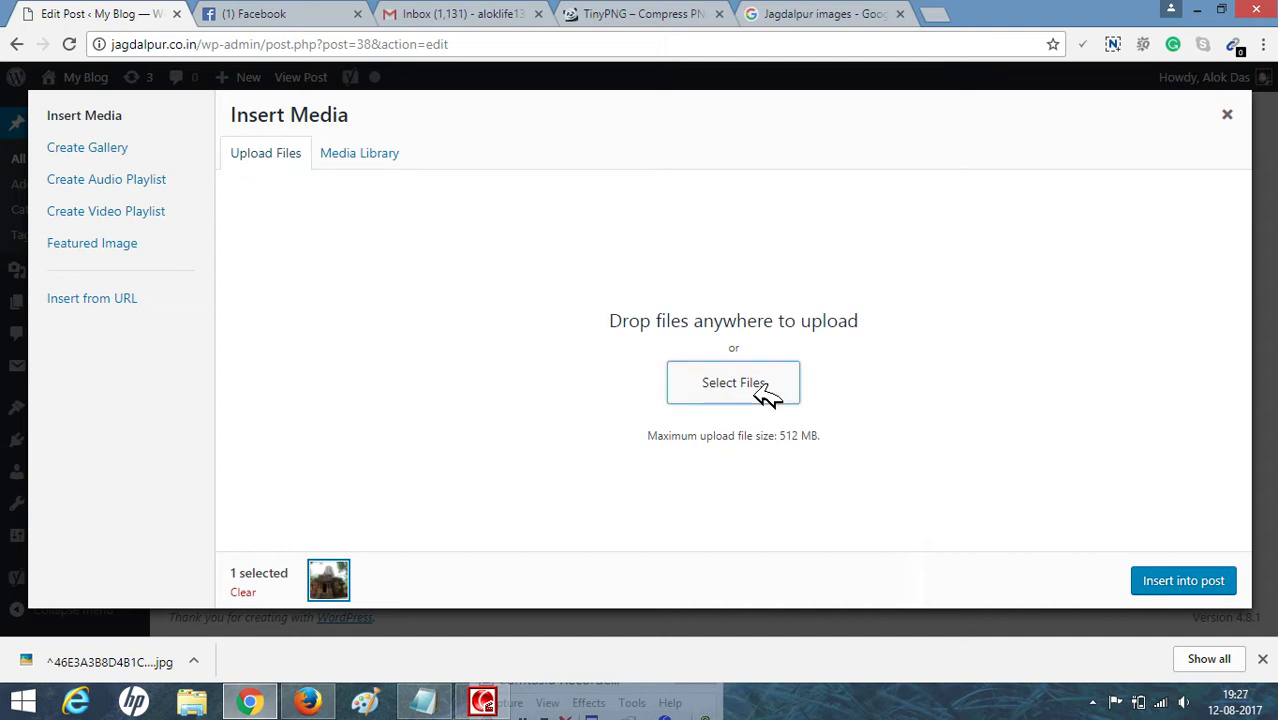
left_click(766, 392)
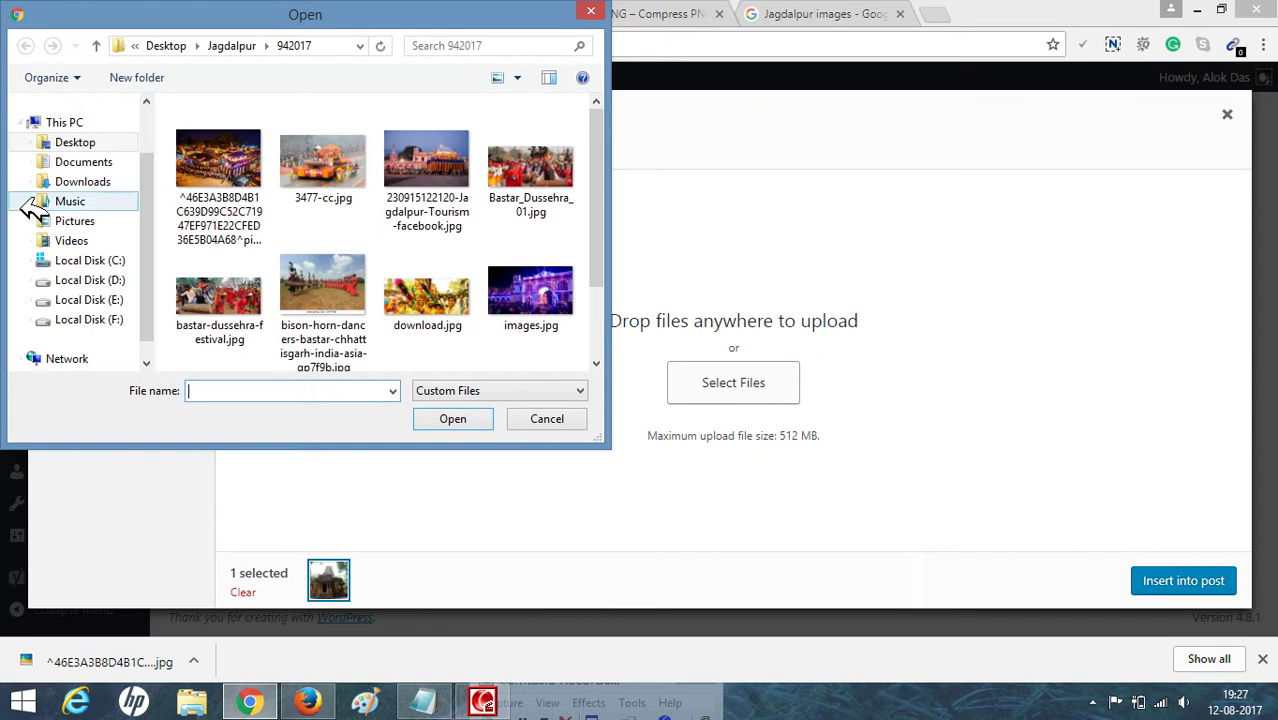
double_click(88, 183)
left_click(85, 183)
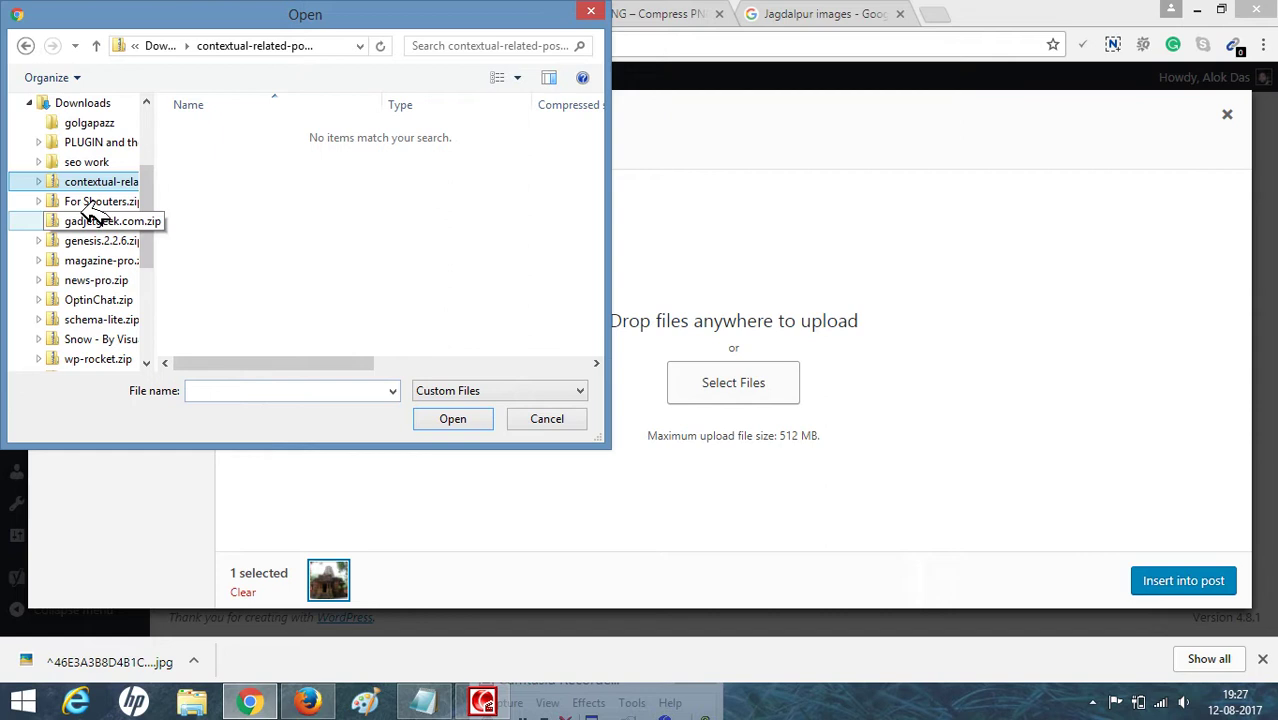
left_click(90, 106)
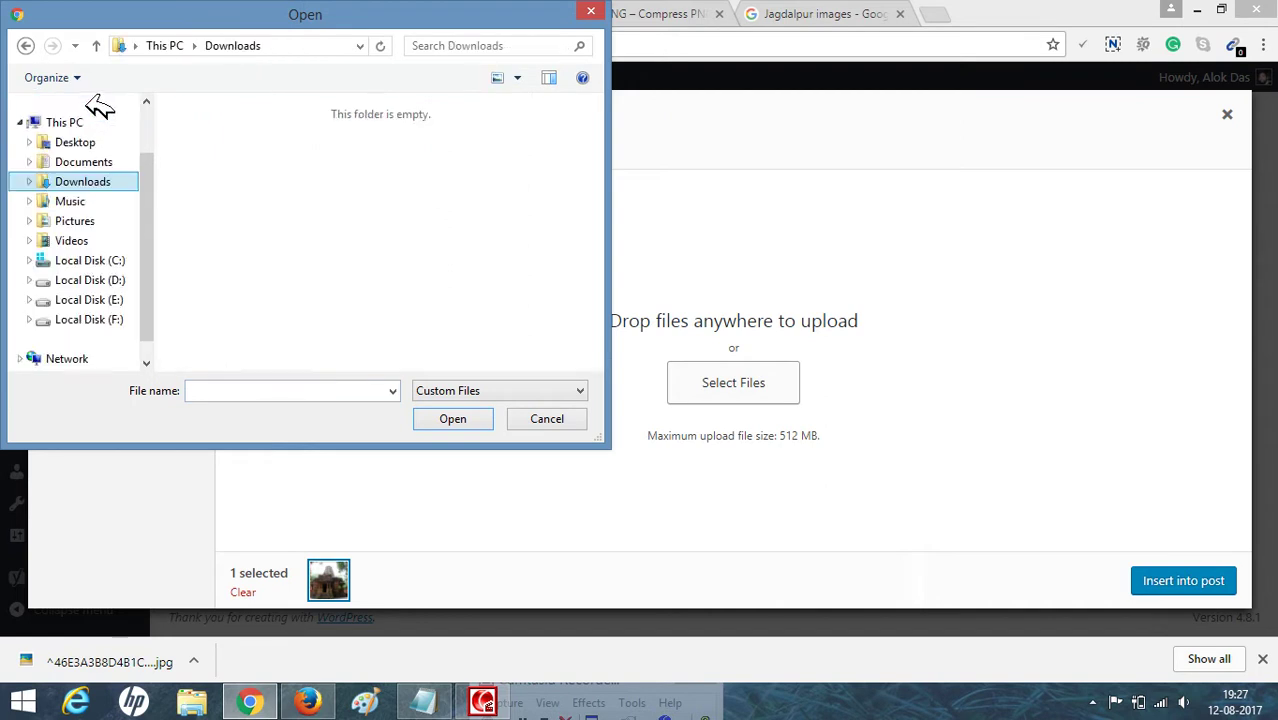
left_click(276, 392)
key("BackSpace")
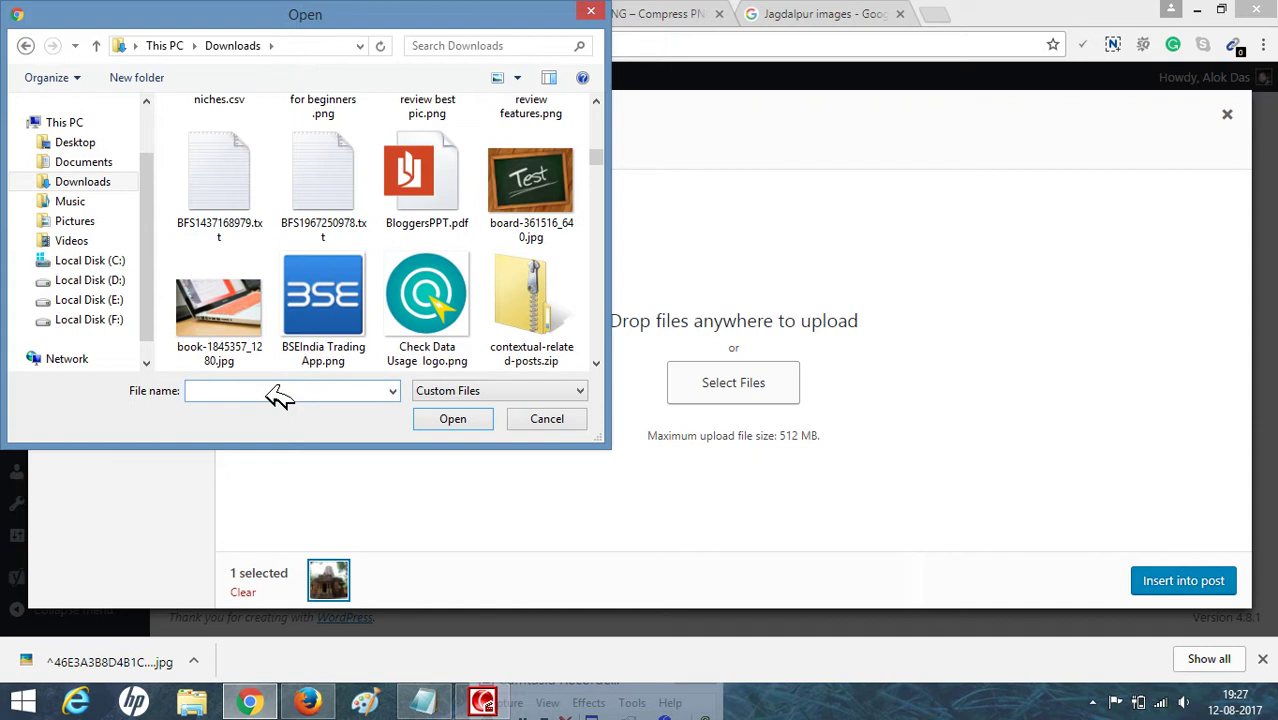
type("^")
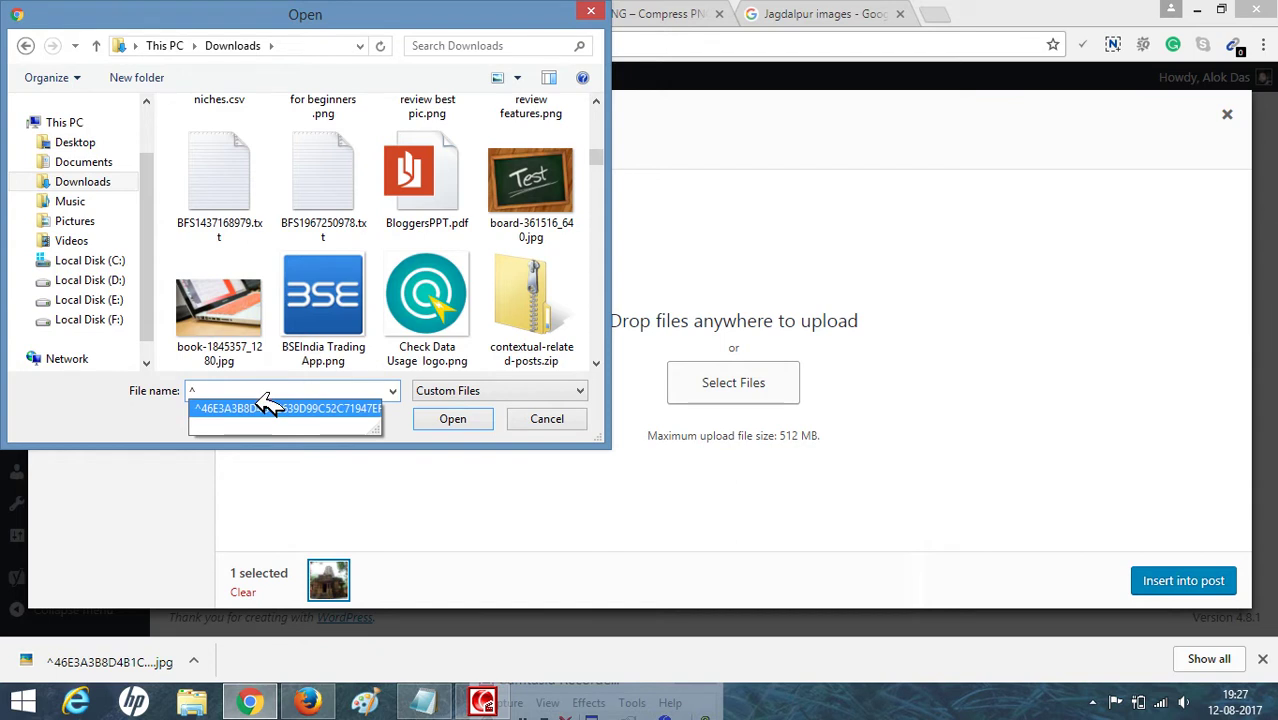
left_click(265, 406)
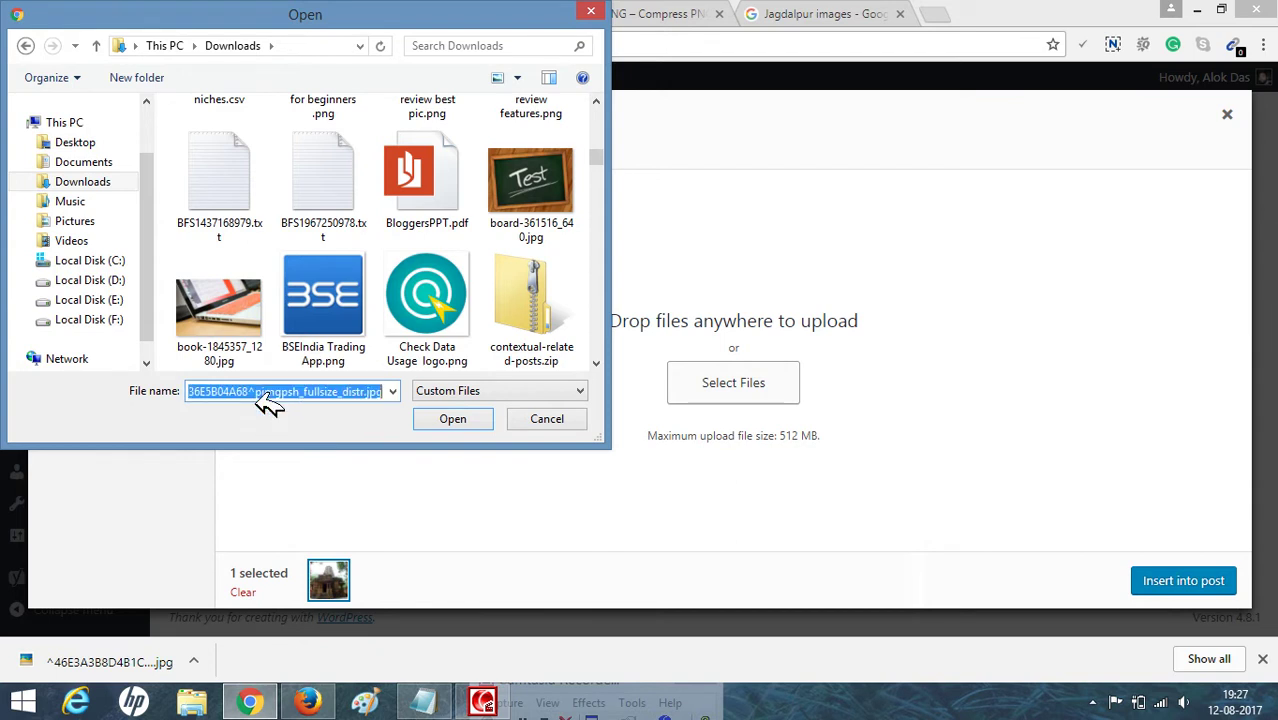
left_click(450, 419)
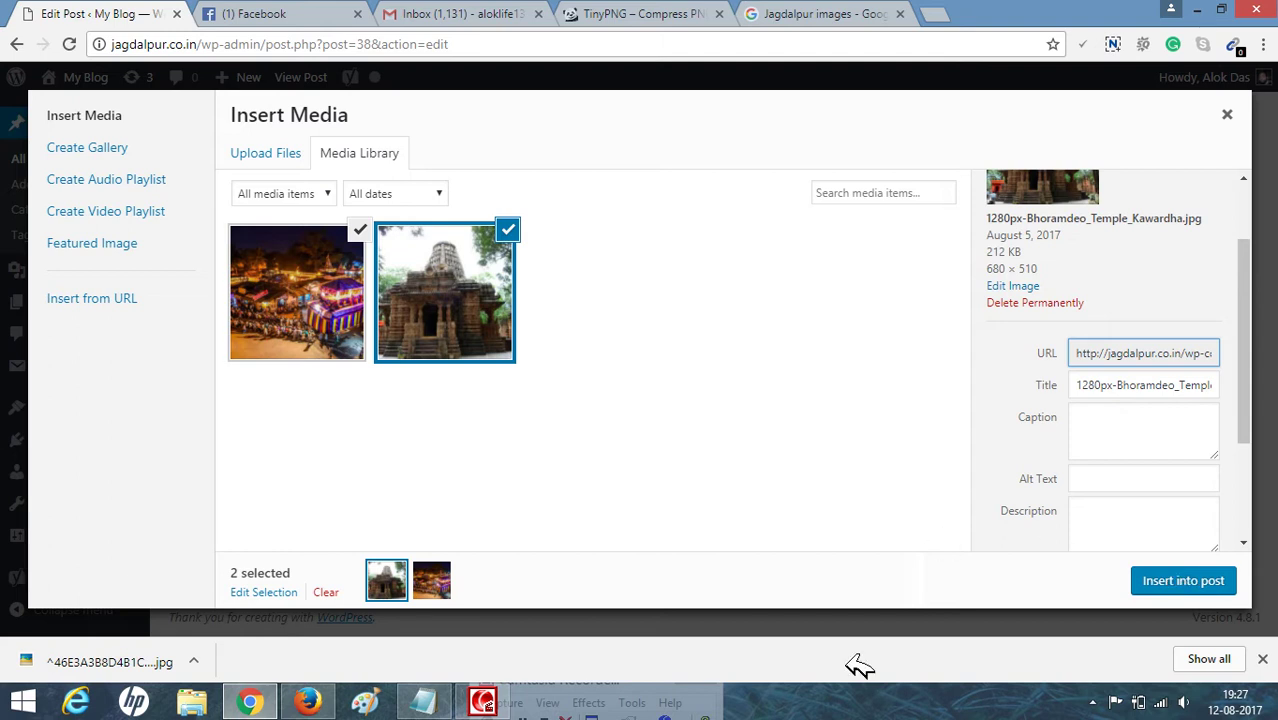
Insert the temple and festival photos into the Jagdalpur post and publish it
left_click(1196, 582)
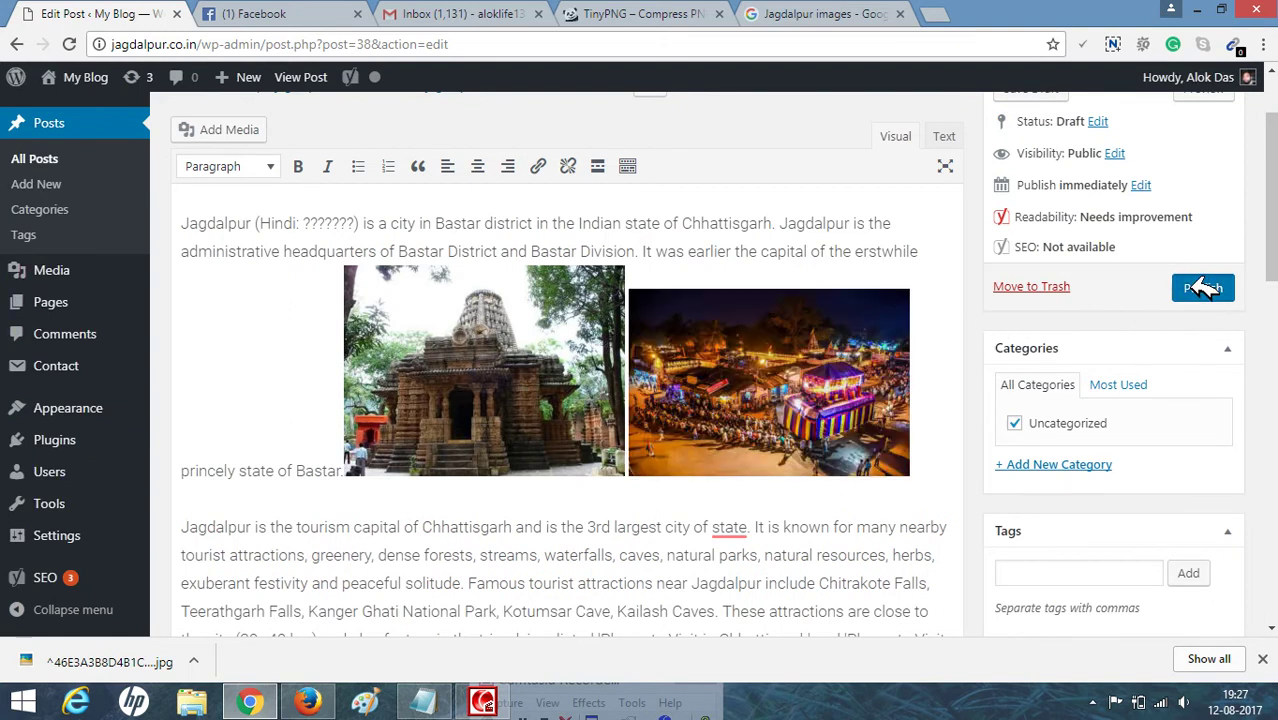
left_click(1202, 287)
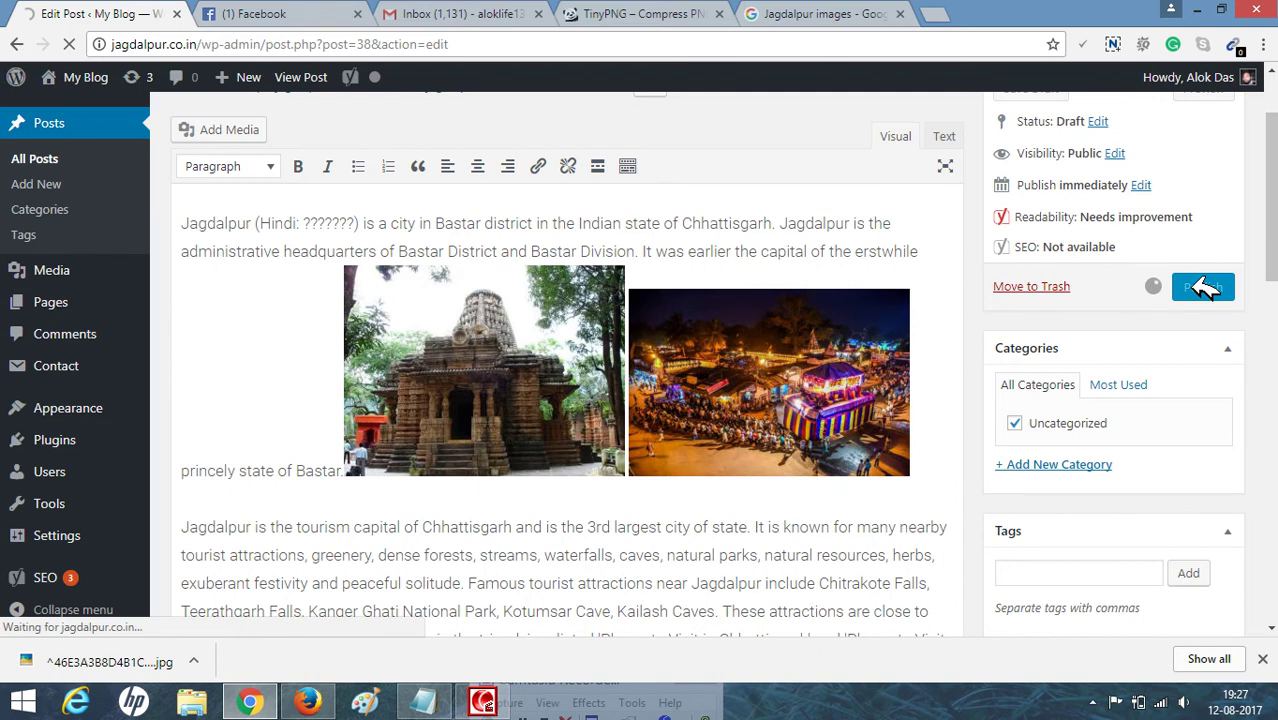